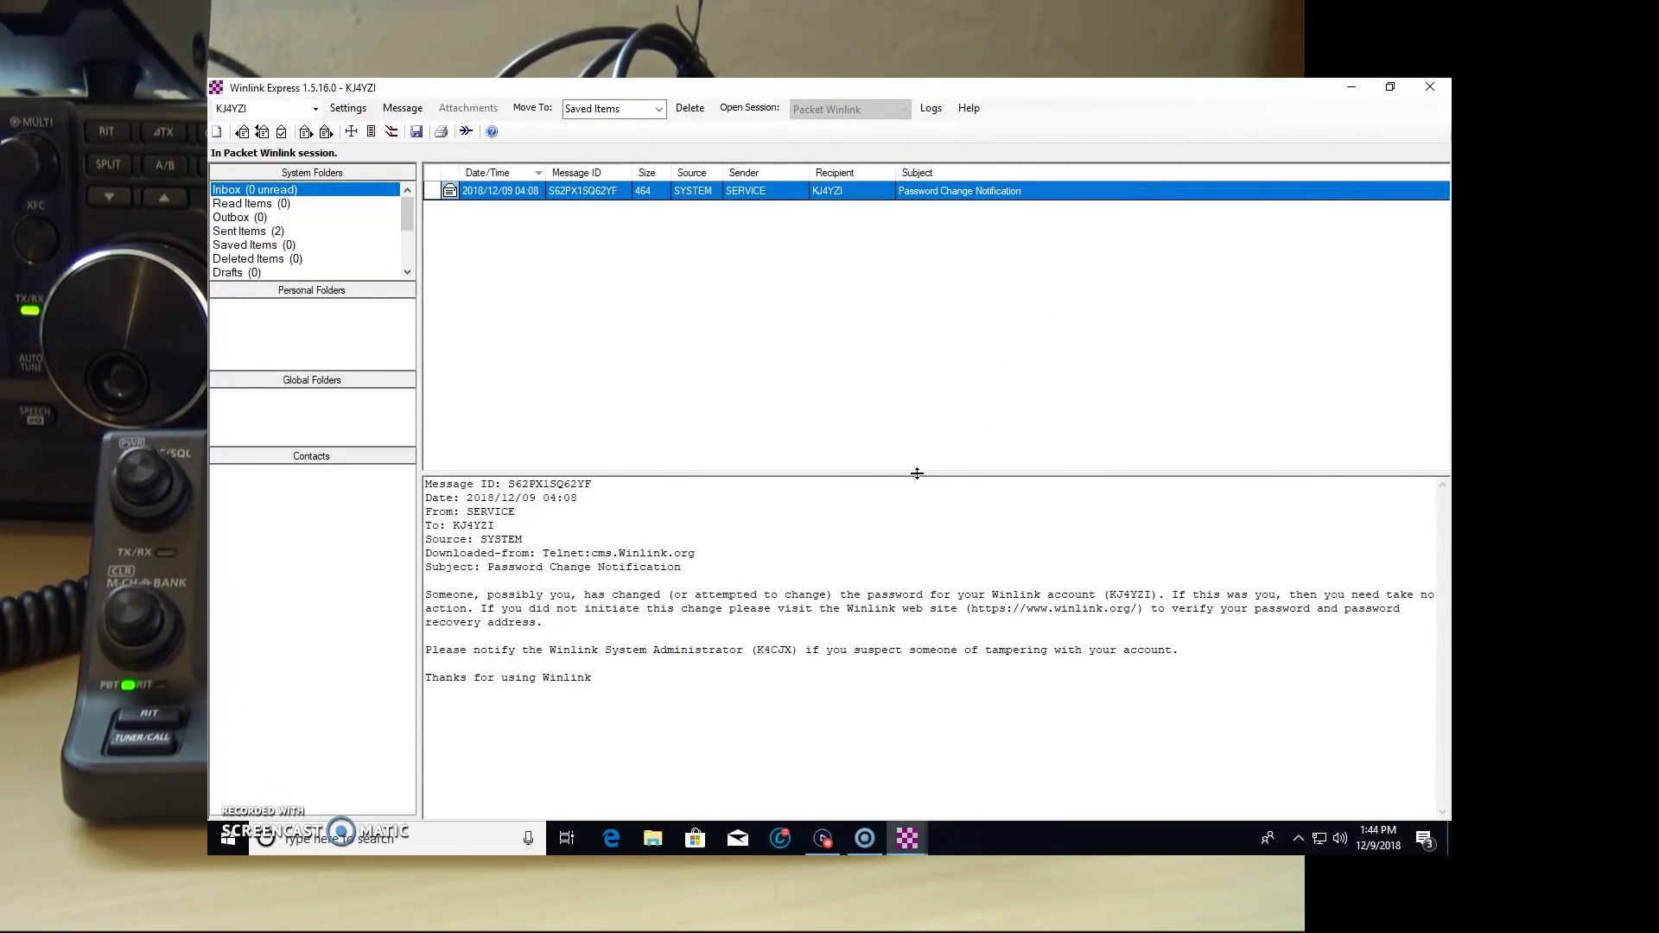
# Step: Address a new message to the contact's e-mail with subject 'Tesing' and body 'Making a vie,o', and post it to the Outbox
pyautogui.hotkey('ctrl', 'n')
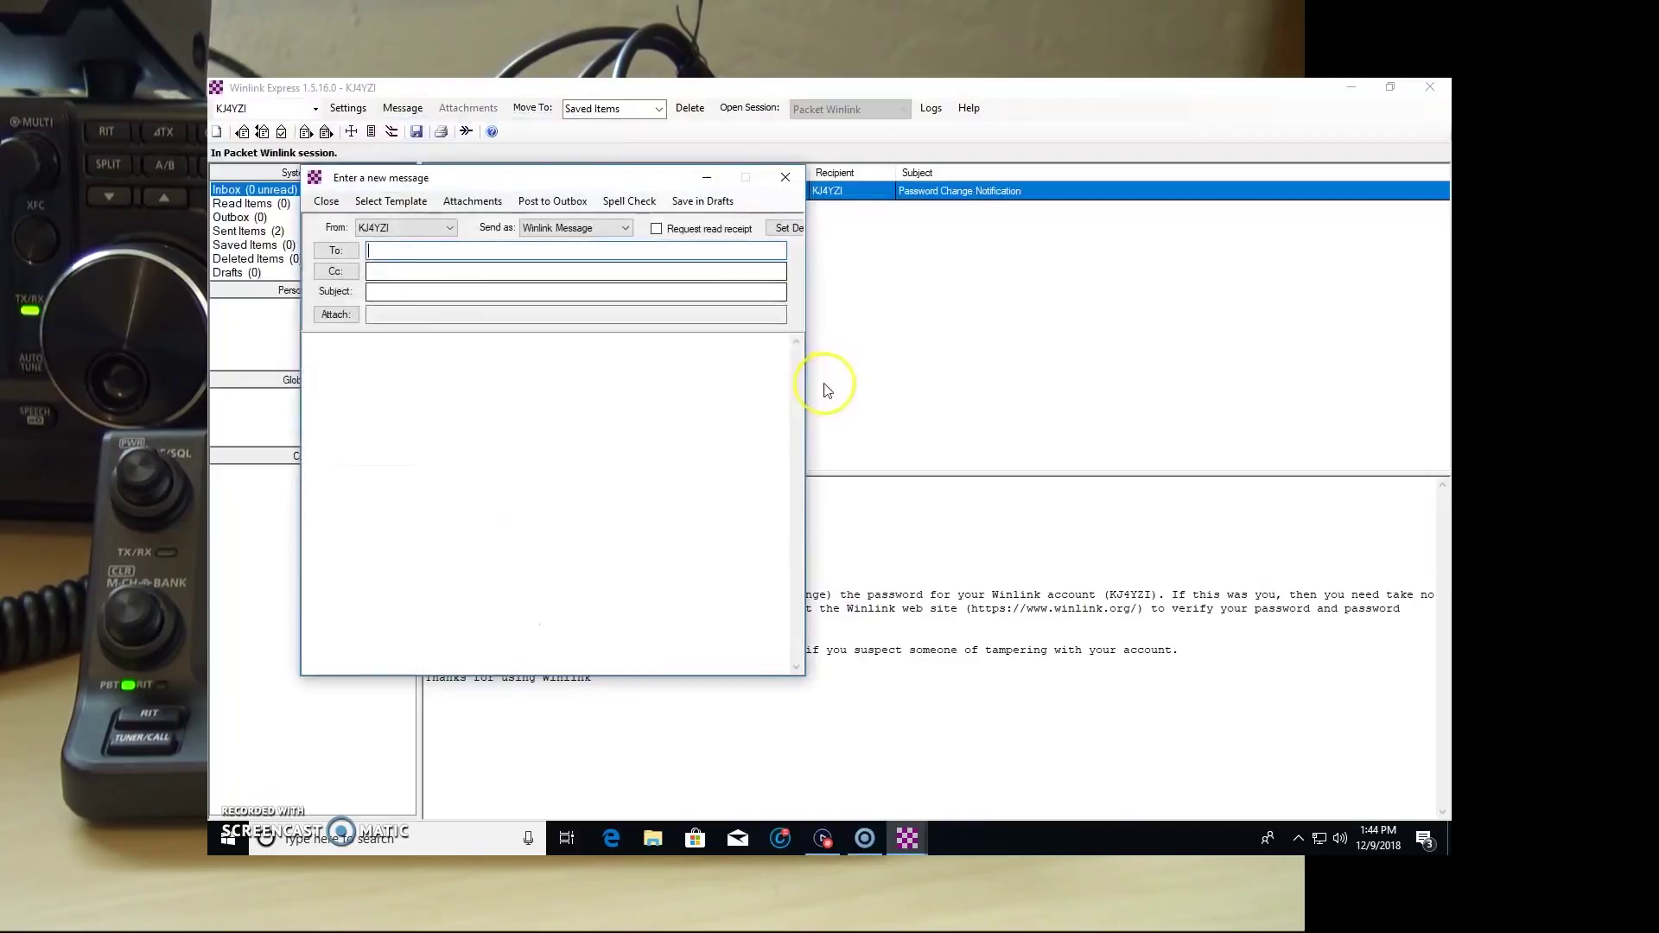
pyautogui.click(467, 250)
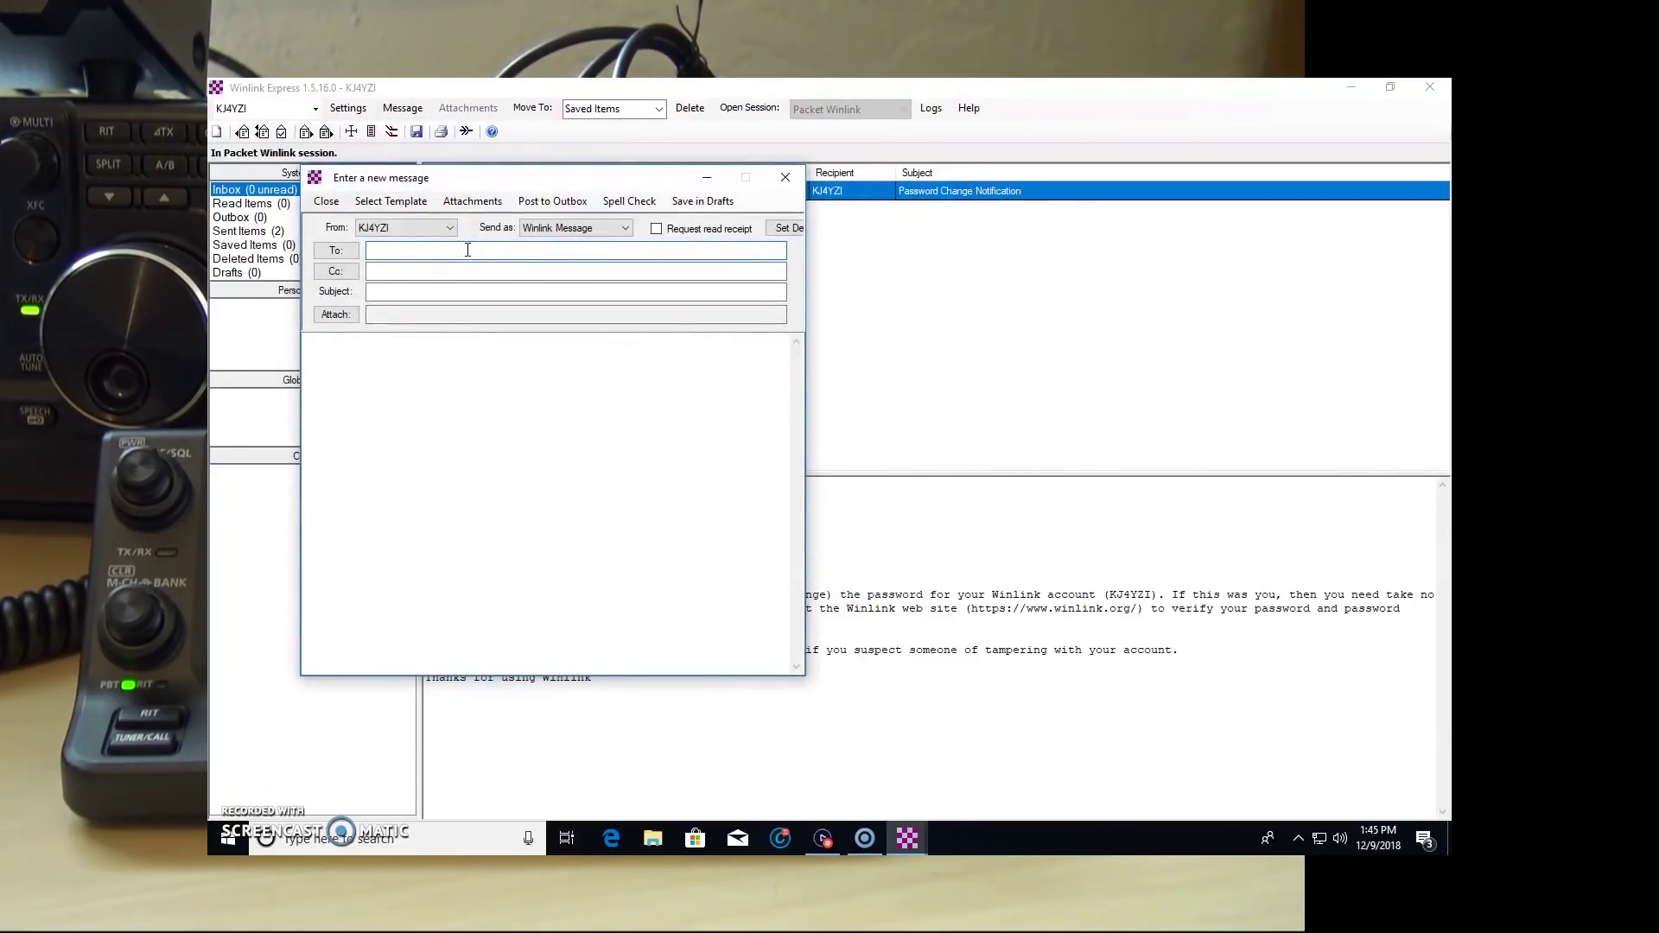
pyautogui.click(475, 288)
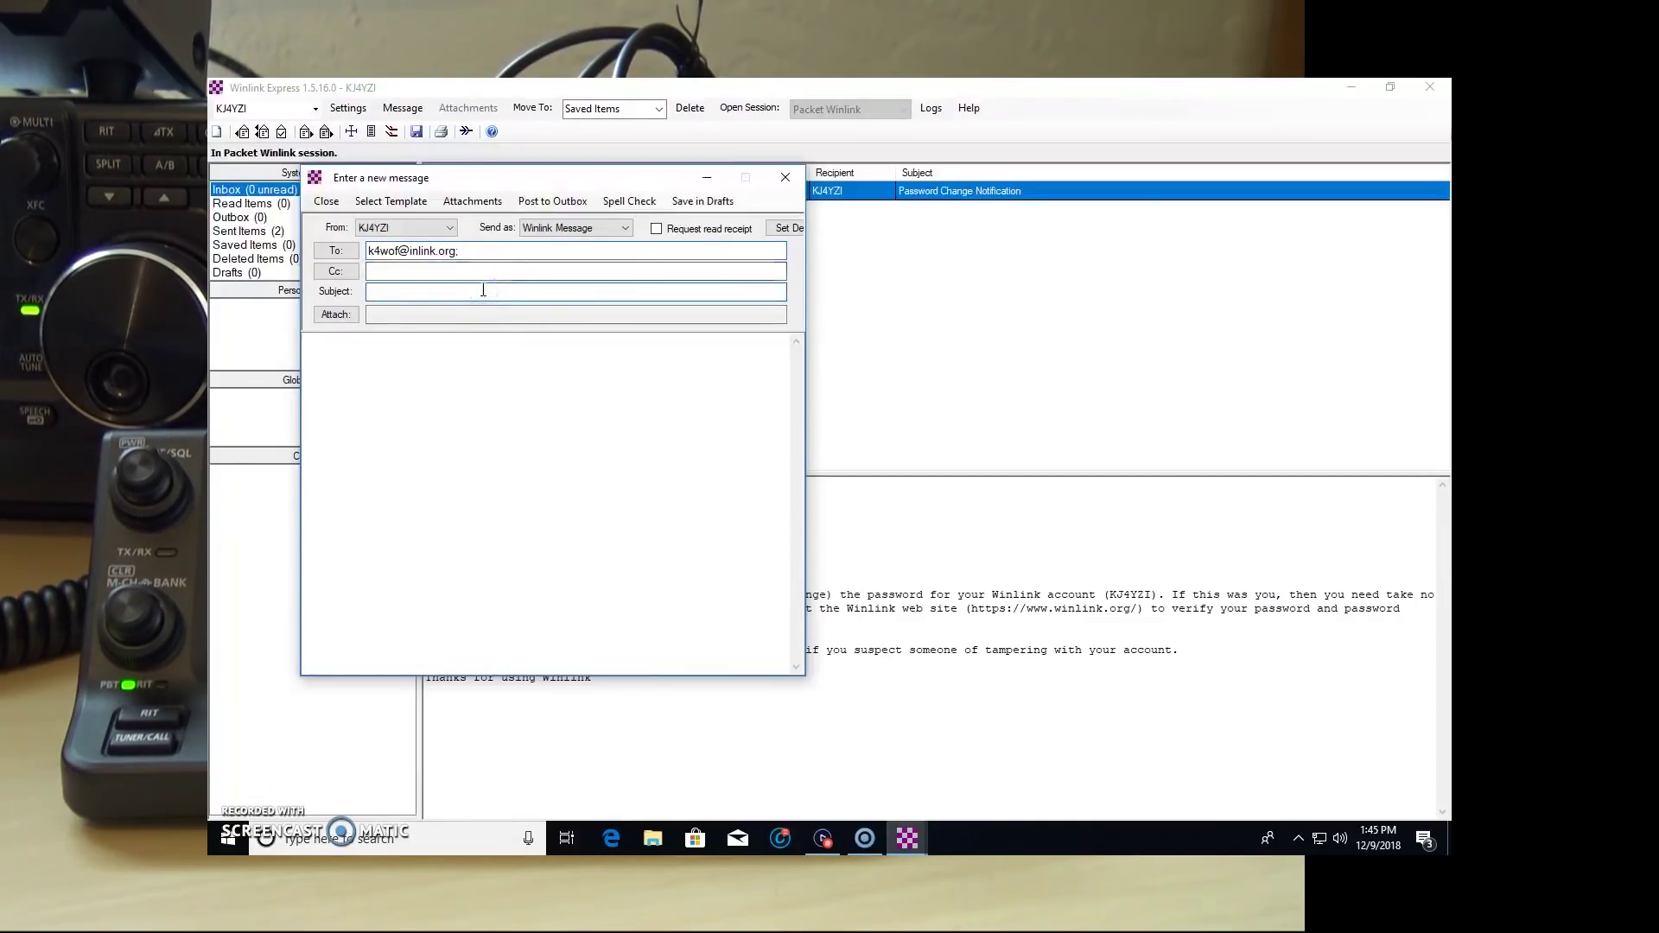
pyautogui.write('Tesing')
pyautogui.press('Tab')
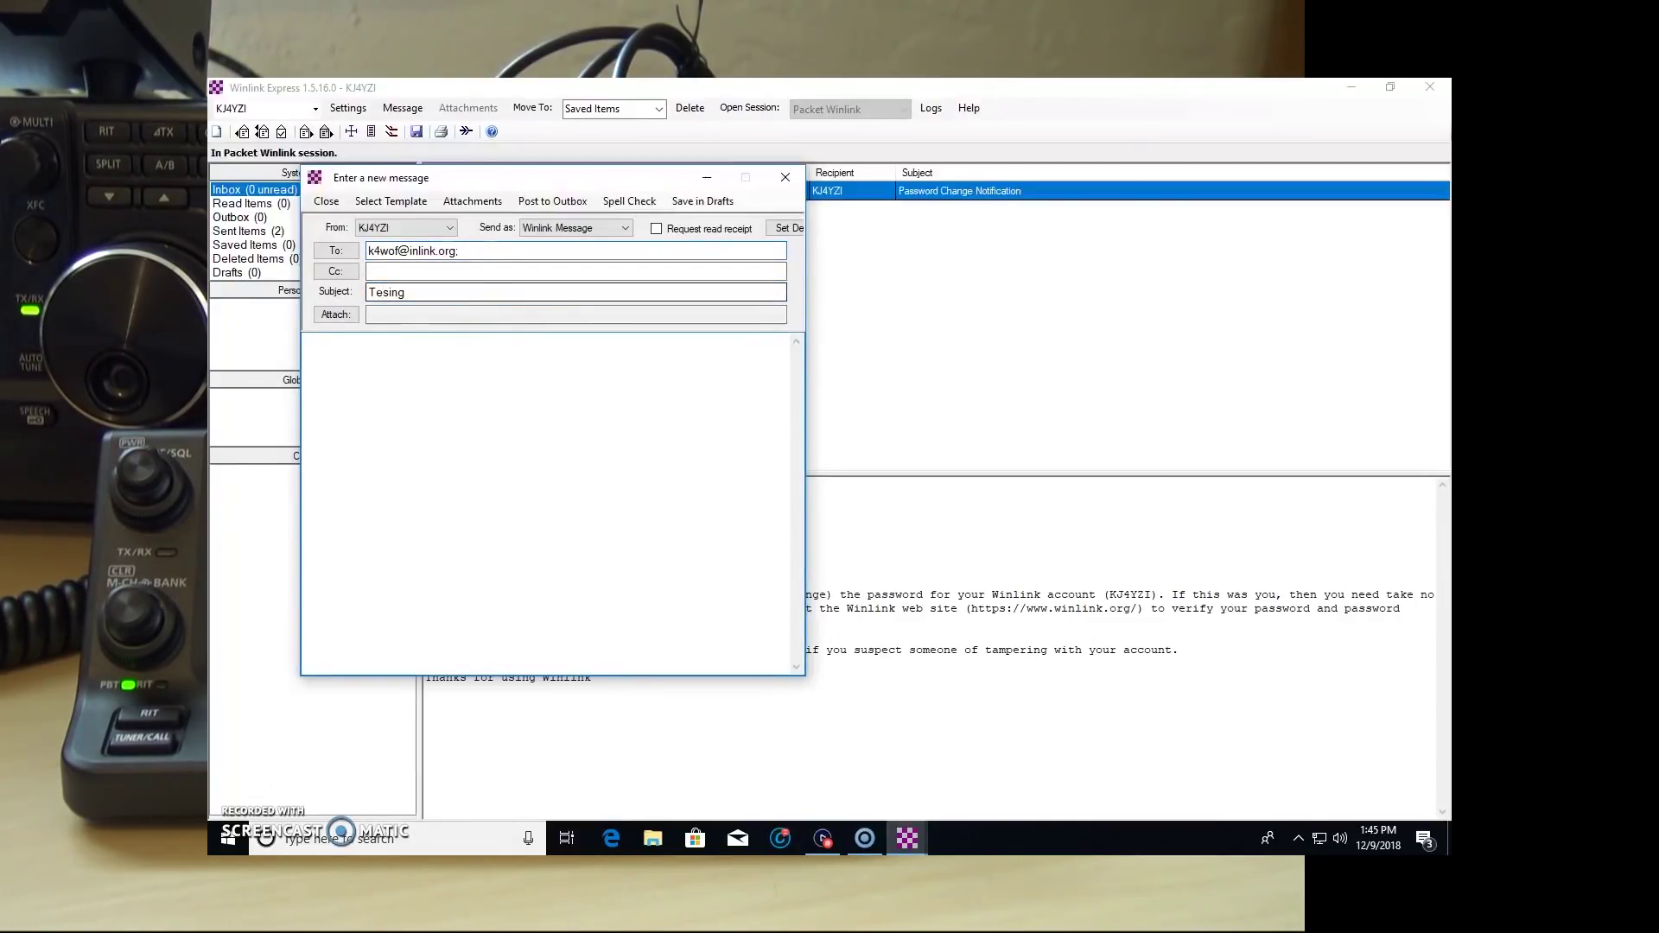
pyautogui.write('Making a vie,o sting Winlikn')
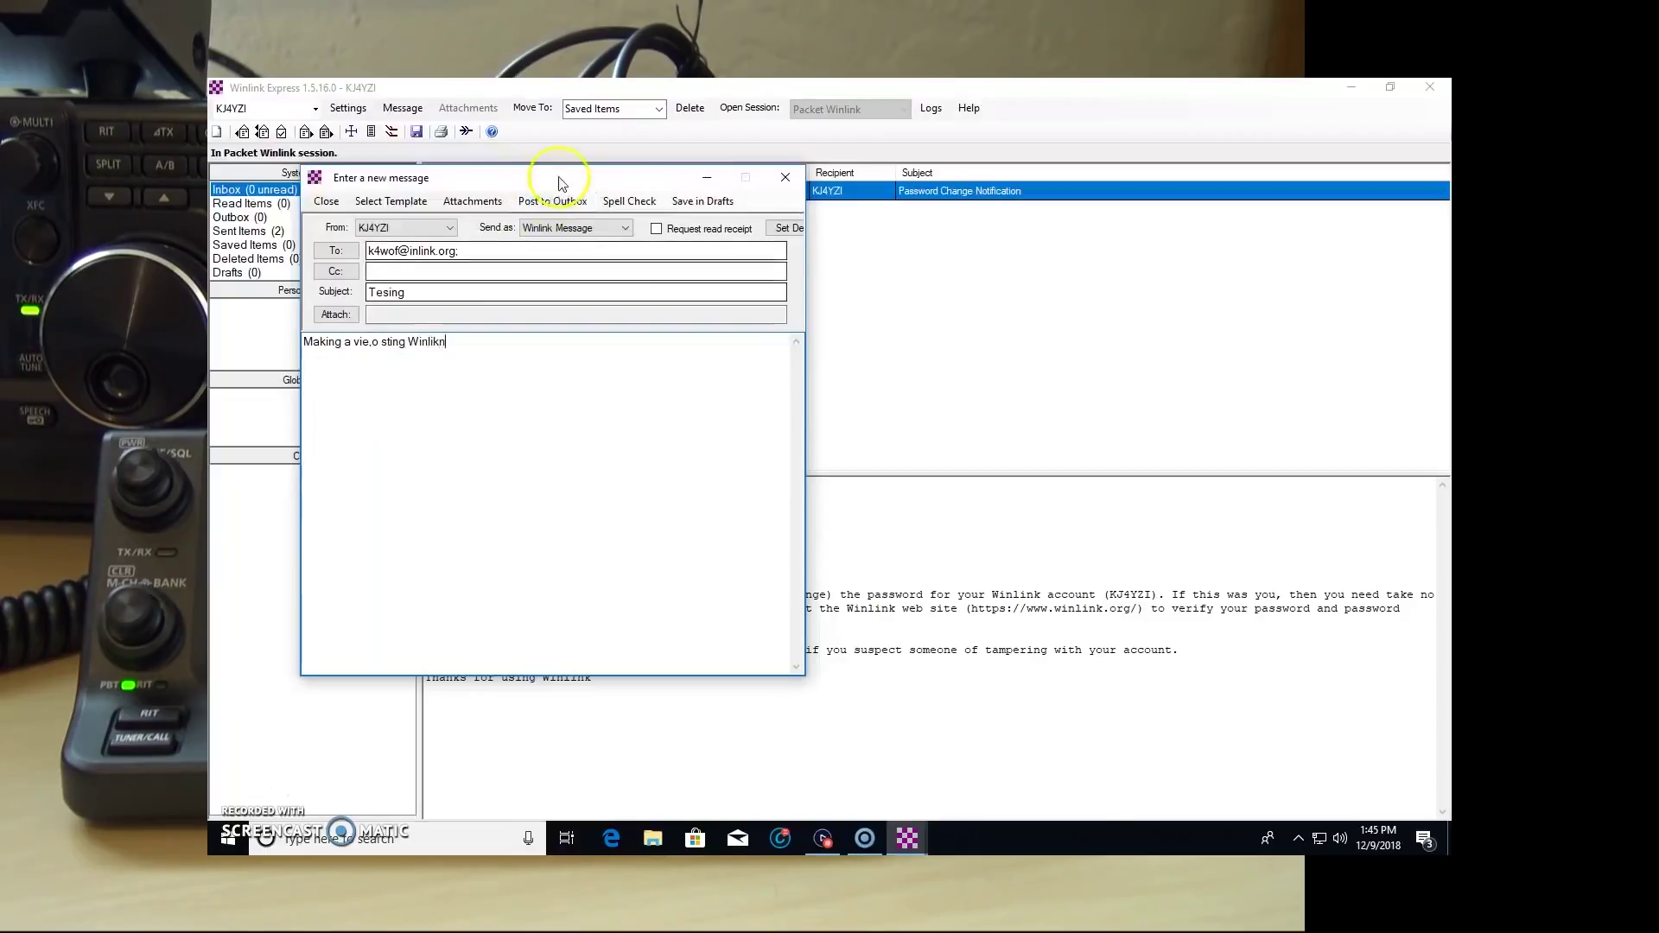
pyautogui.click(554, 204)
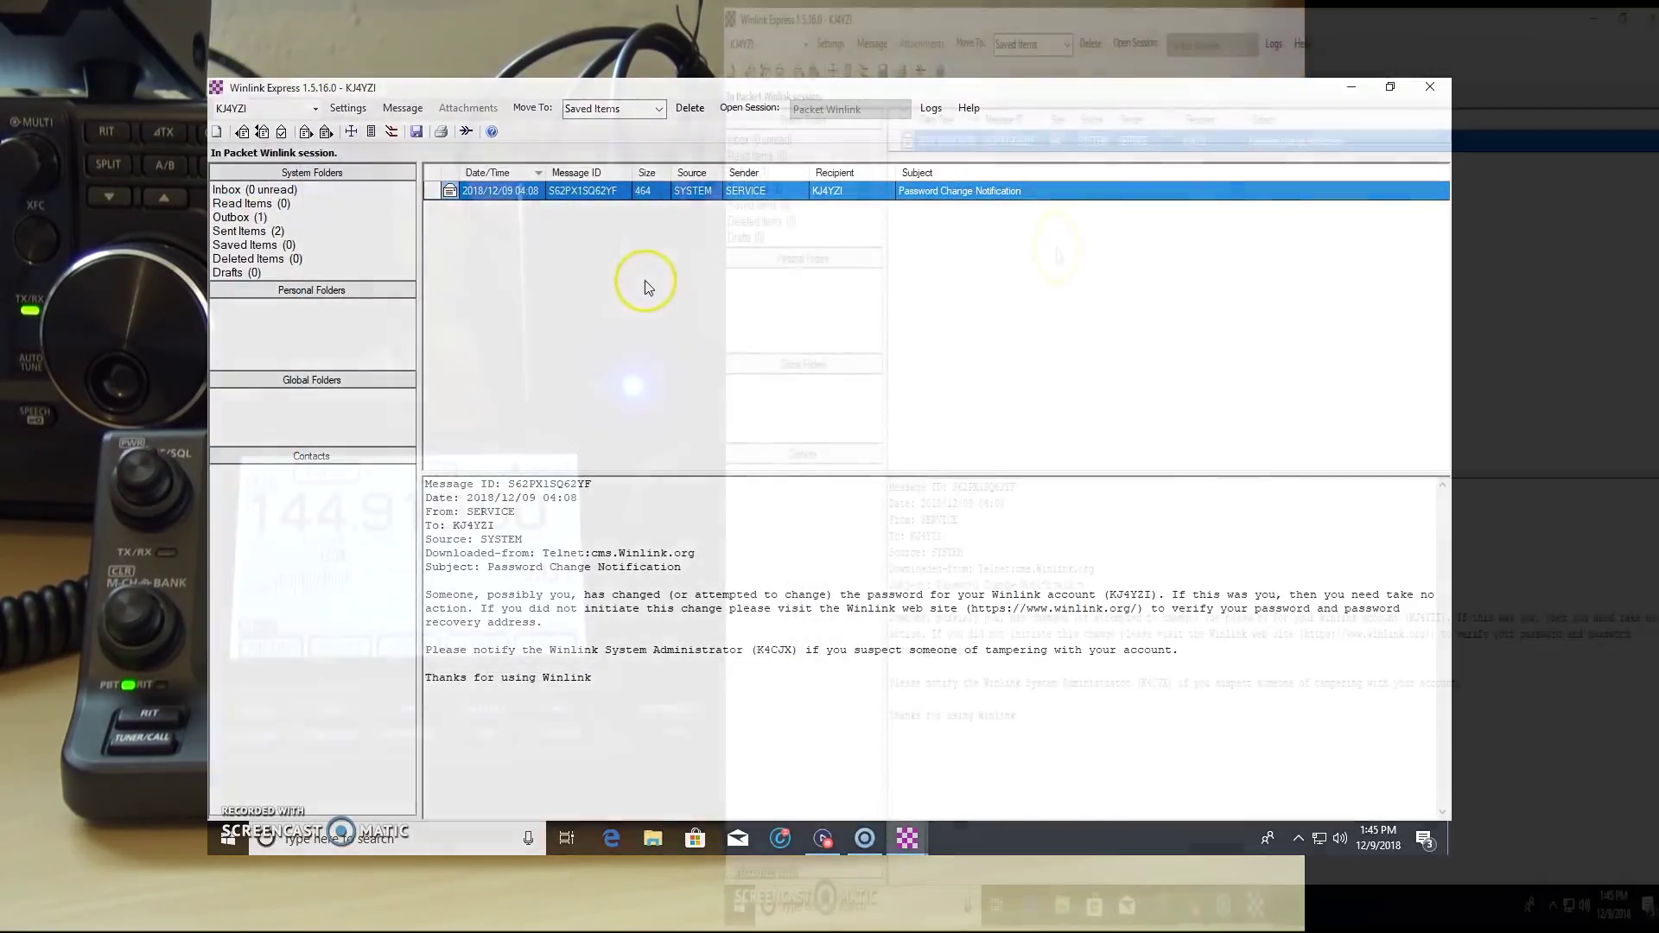
# Step: Run a Packet Winlink session through the gateway to send the queued message and receive a Service Advice Message
pyautogui.click(1137, 42)
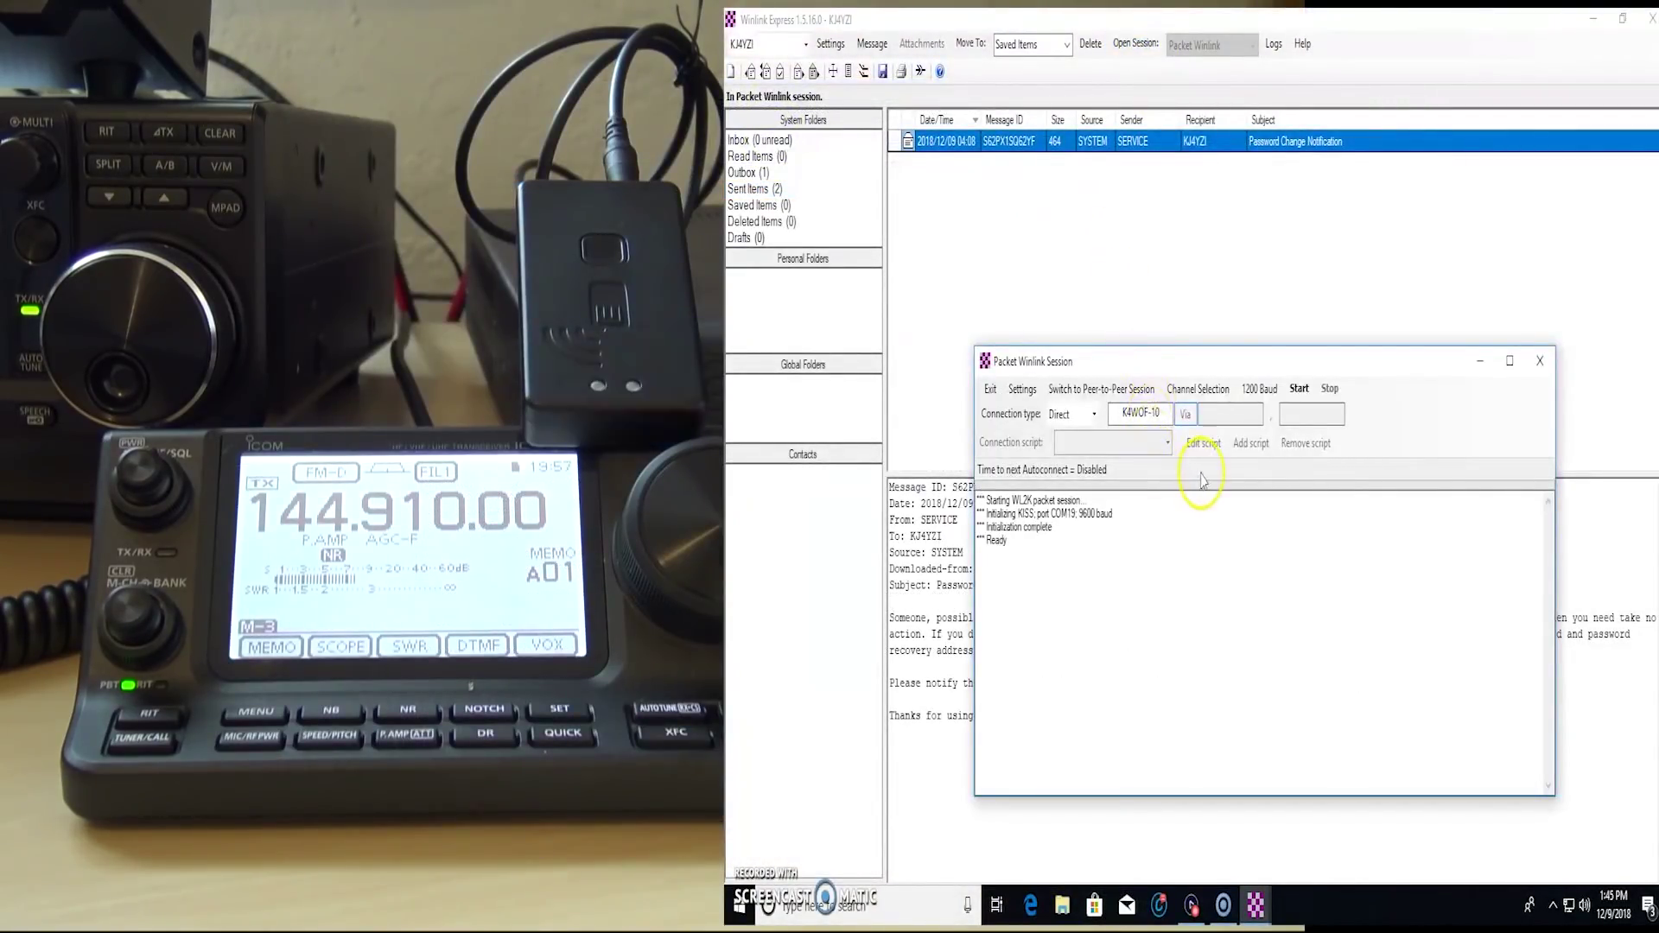
pyautogui.click(1159, 414)
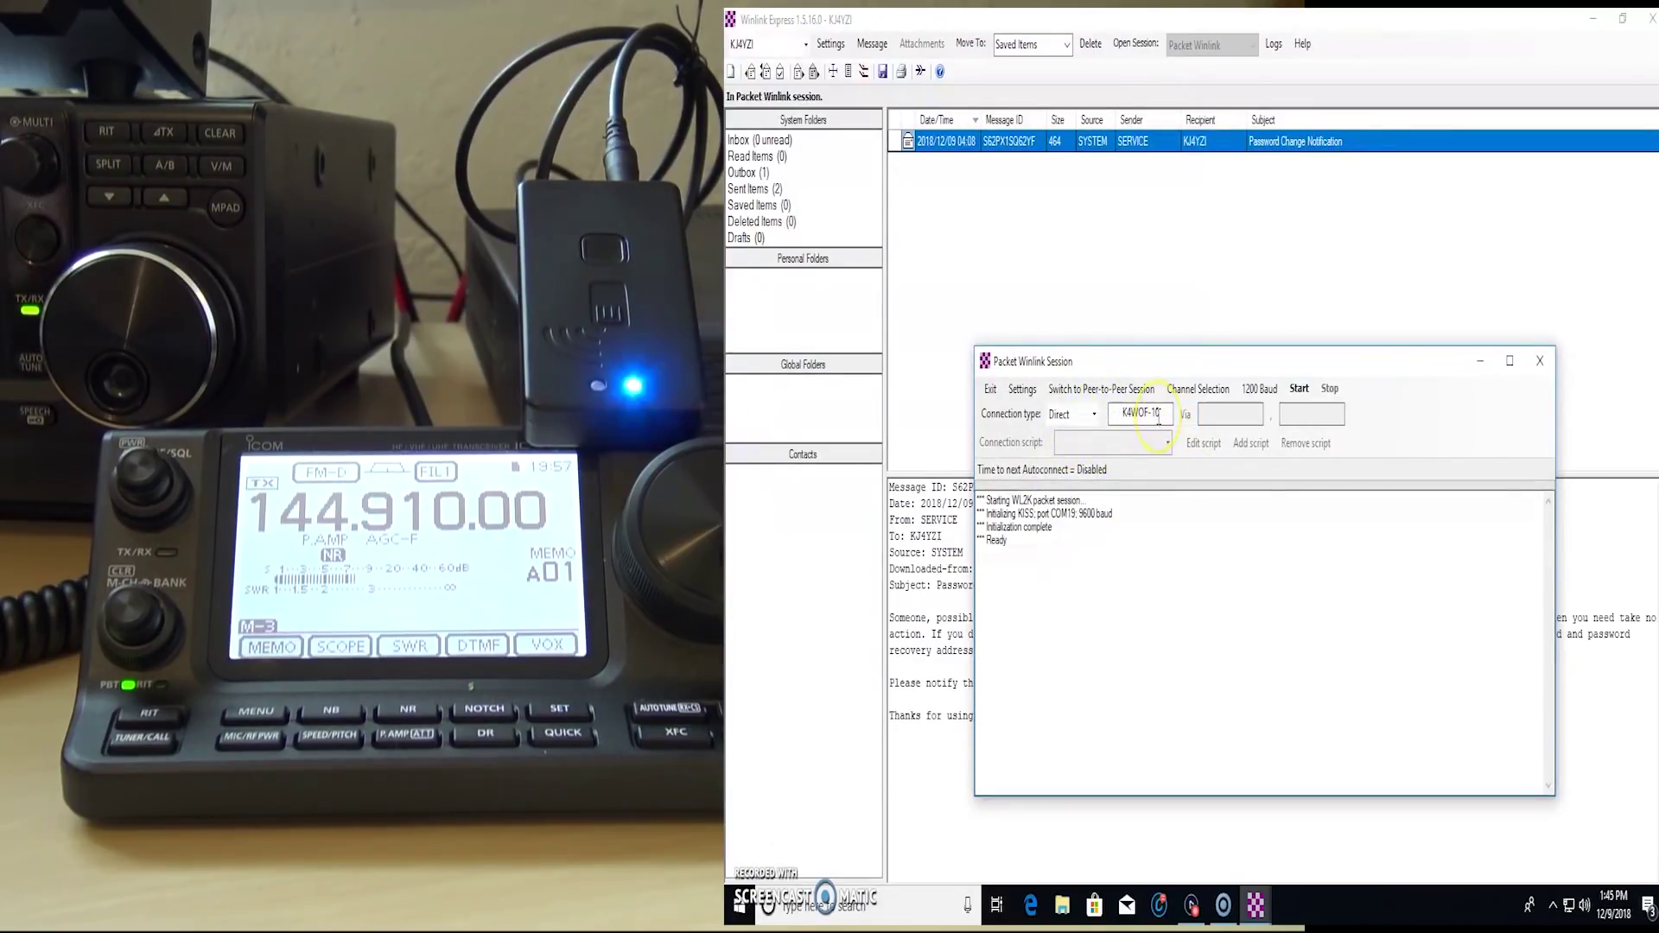
pyautogui.click(1137, 543)
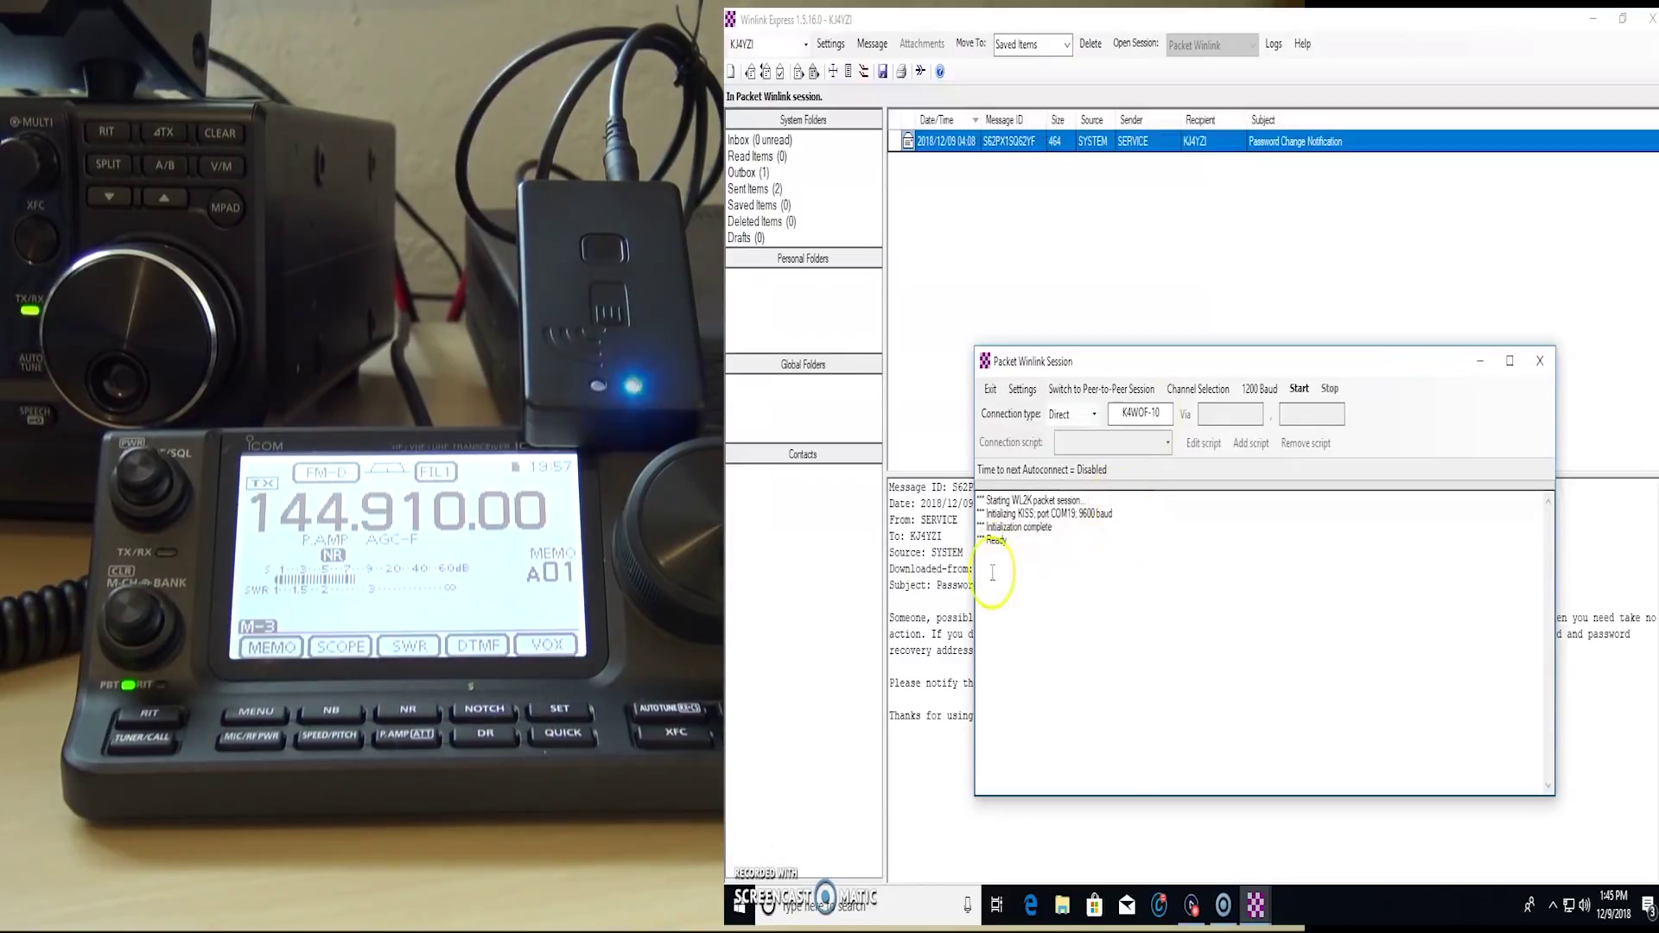
pyautogui.click(1301, 391)
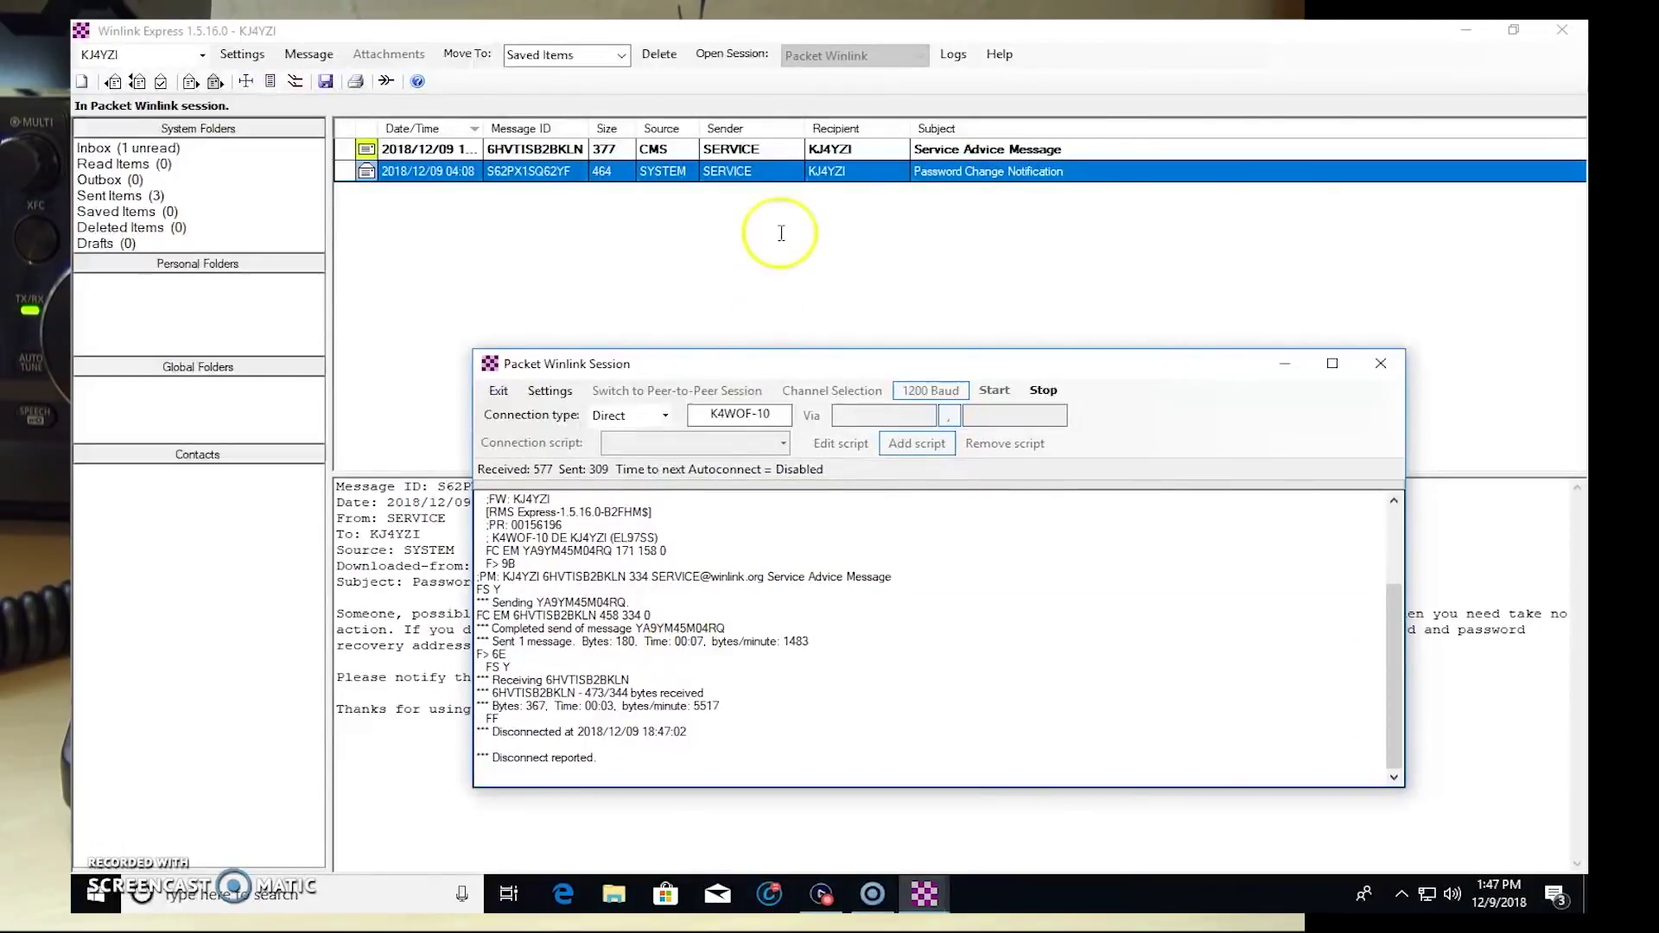
pyautogui.click(650, 628)
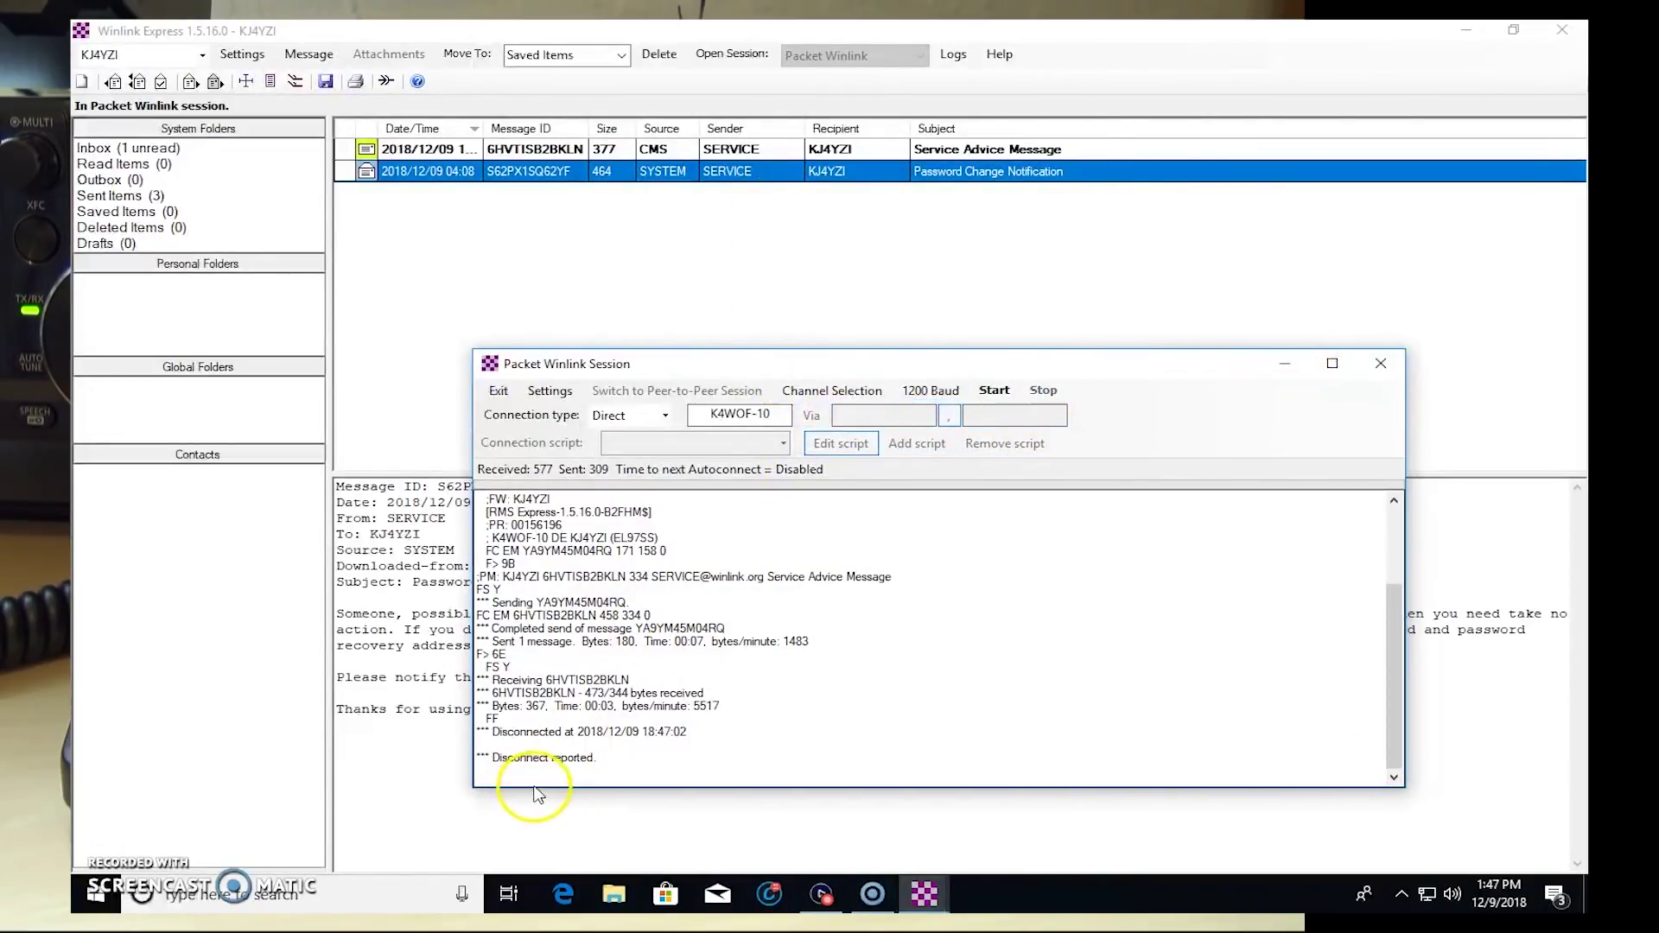
# Step: Read the new Service Advice Message, then preview the sent messages Tesing, test and .640 check in
pyautogui.click(1286, 363)
pyautogui.click(707, 152)
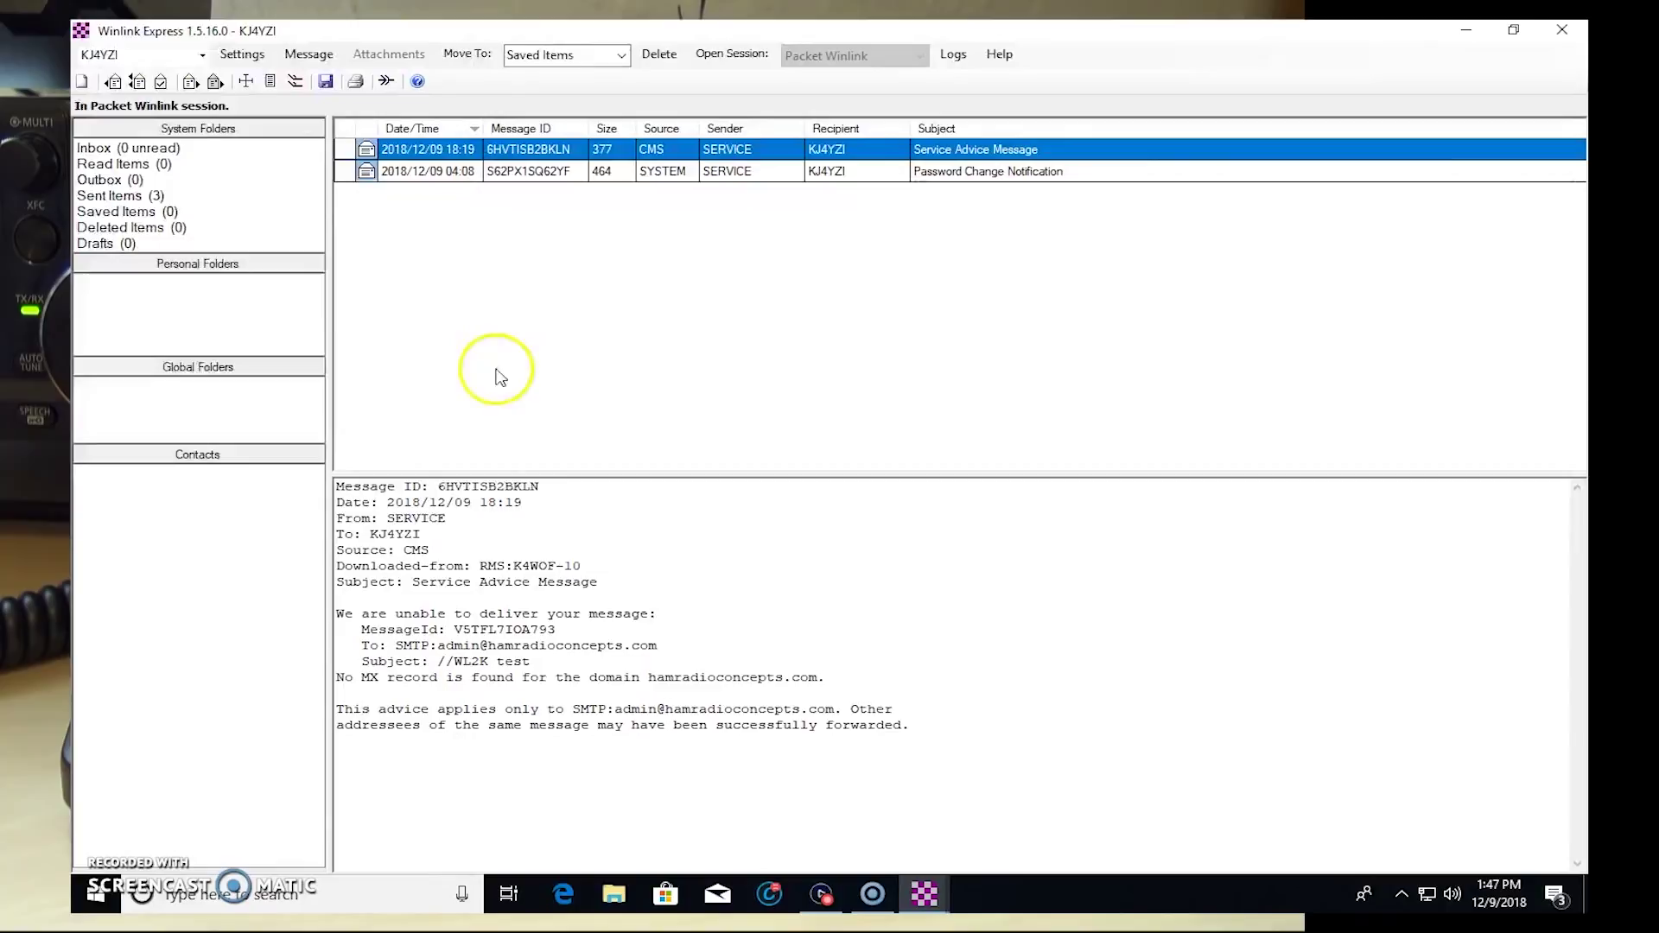
pyautogui.click(113, 195)
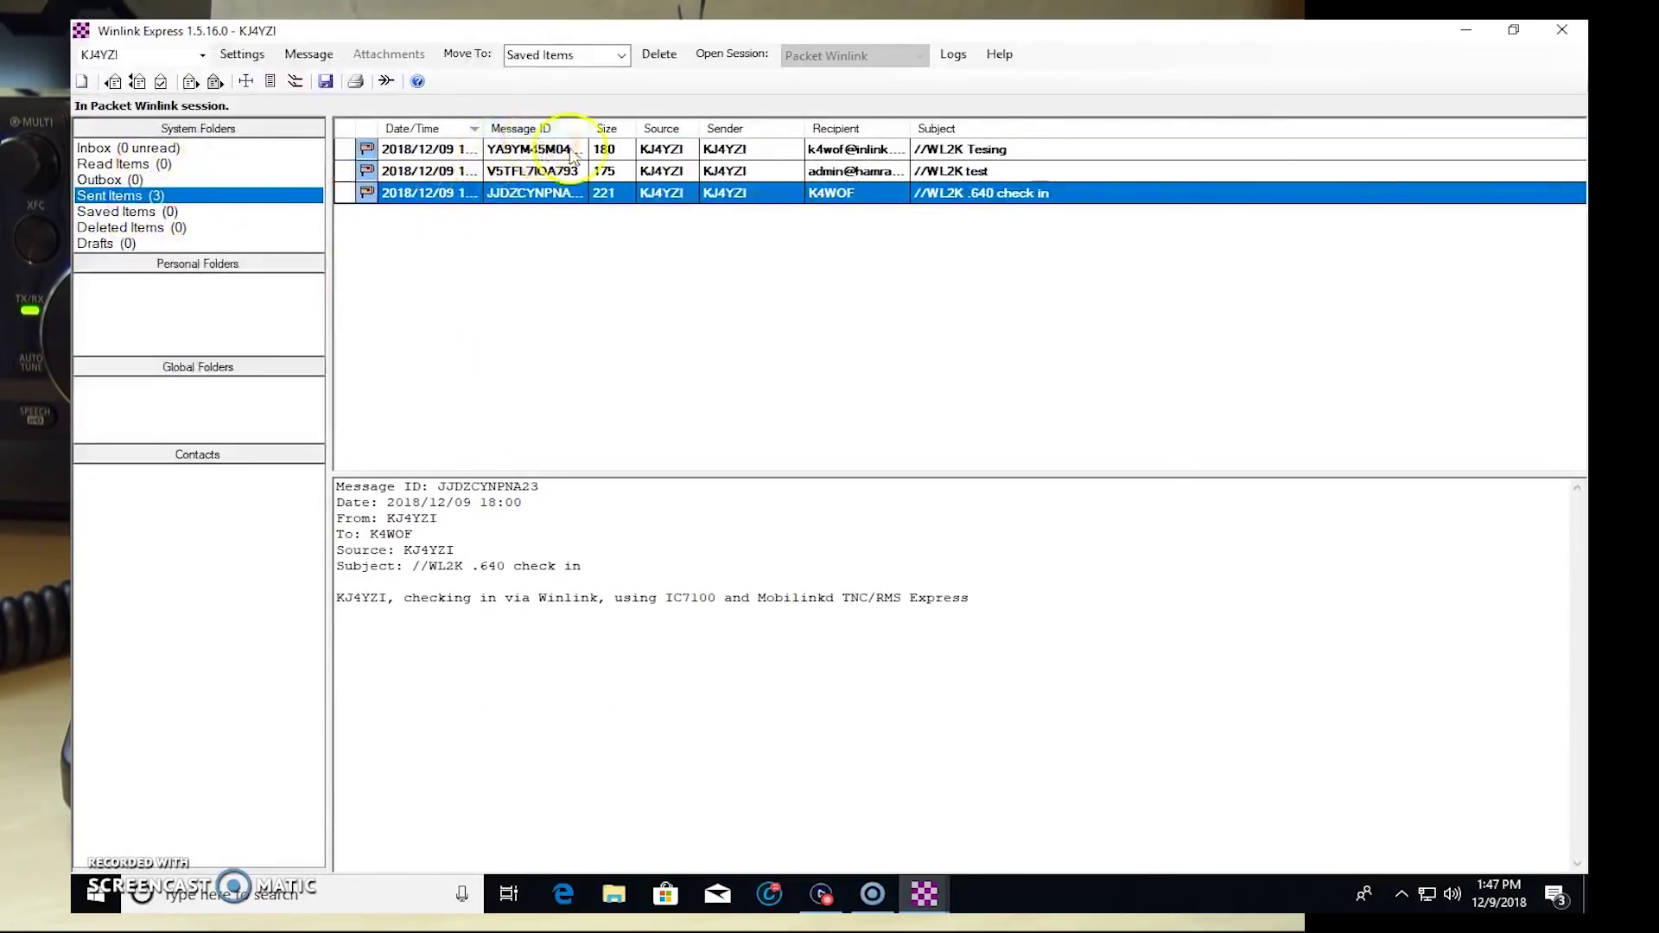
pyautogui.click(865, 148)
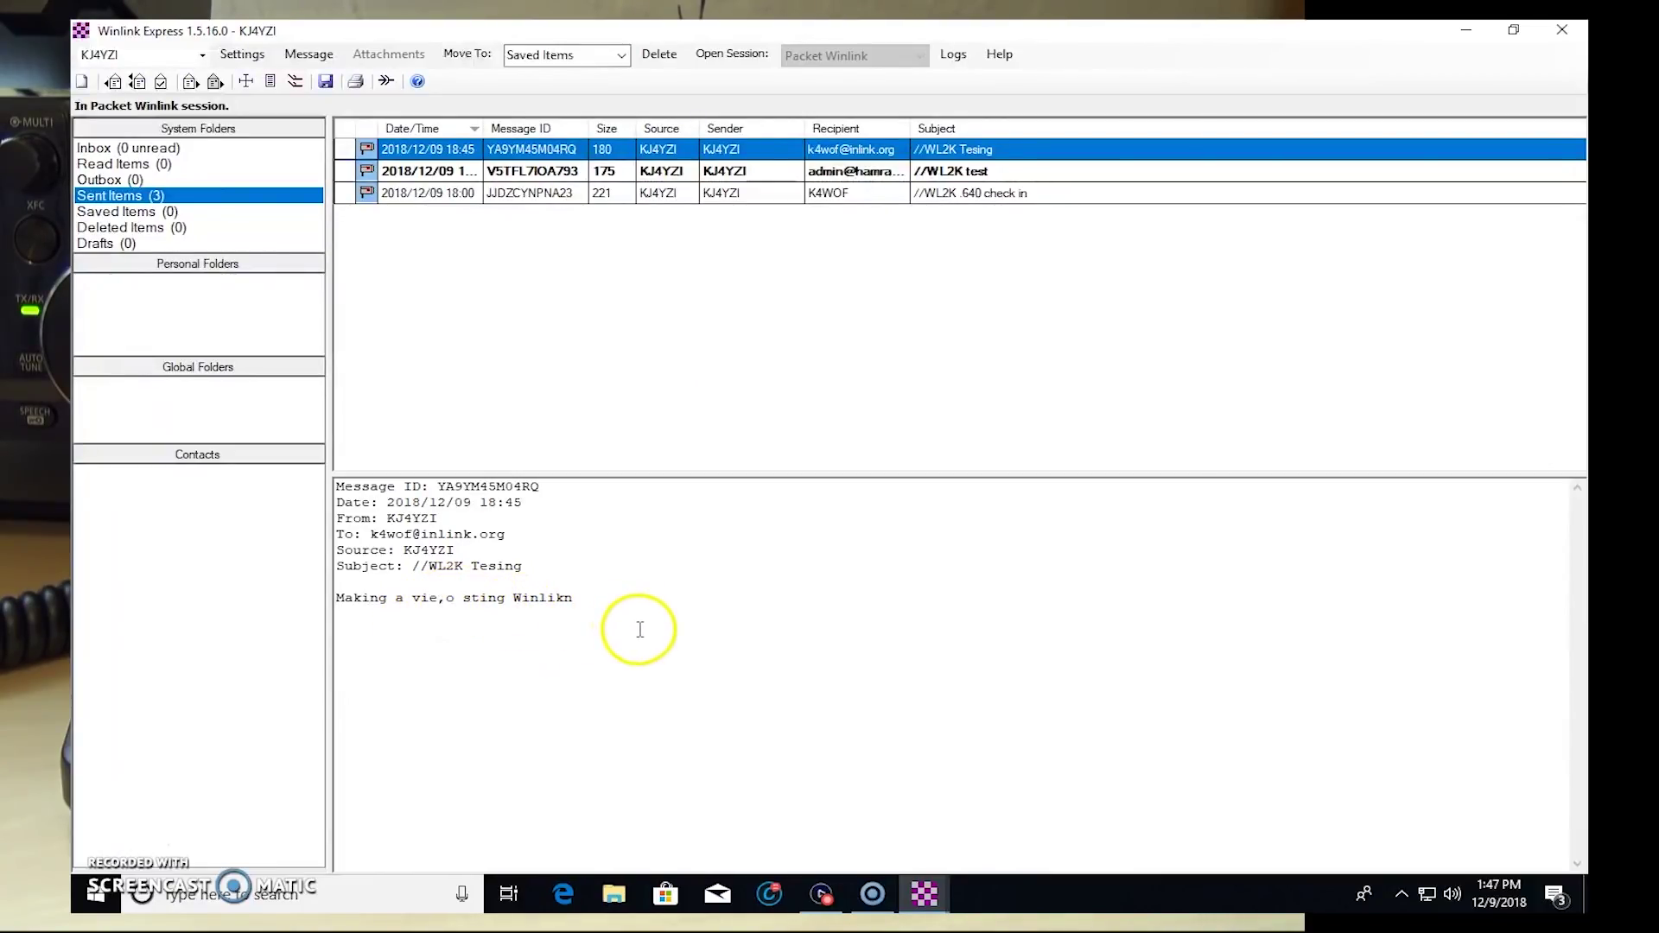
pyautogui.click(831, 171)
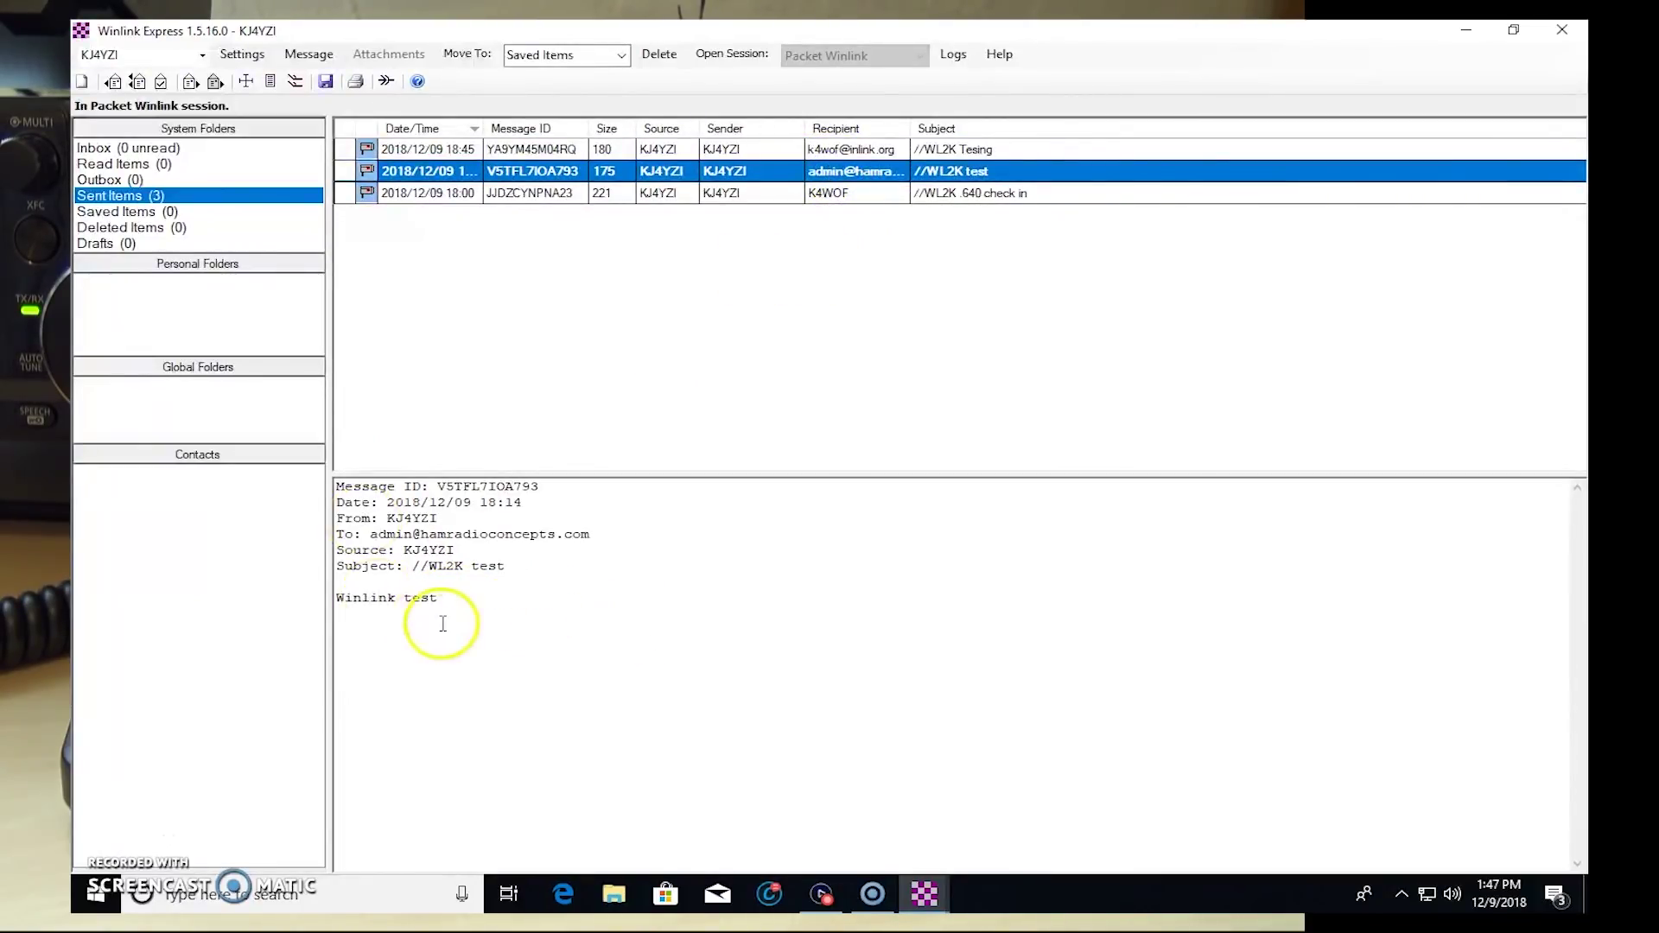
pyautogui.click(556, 194)
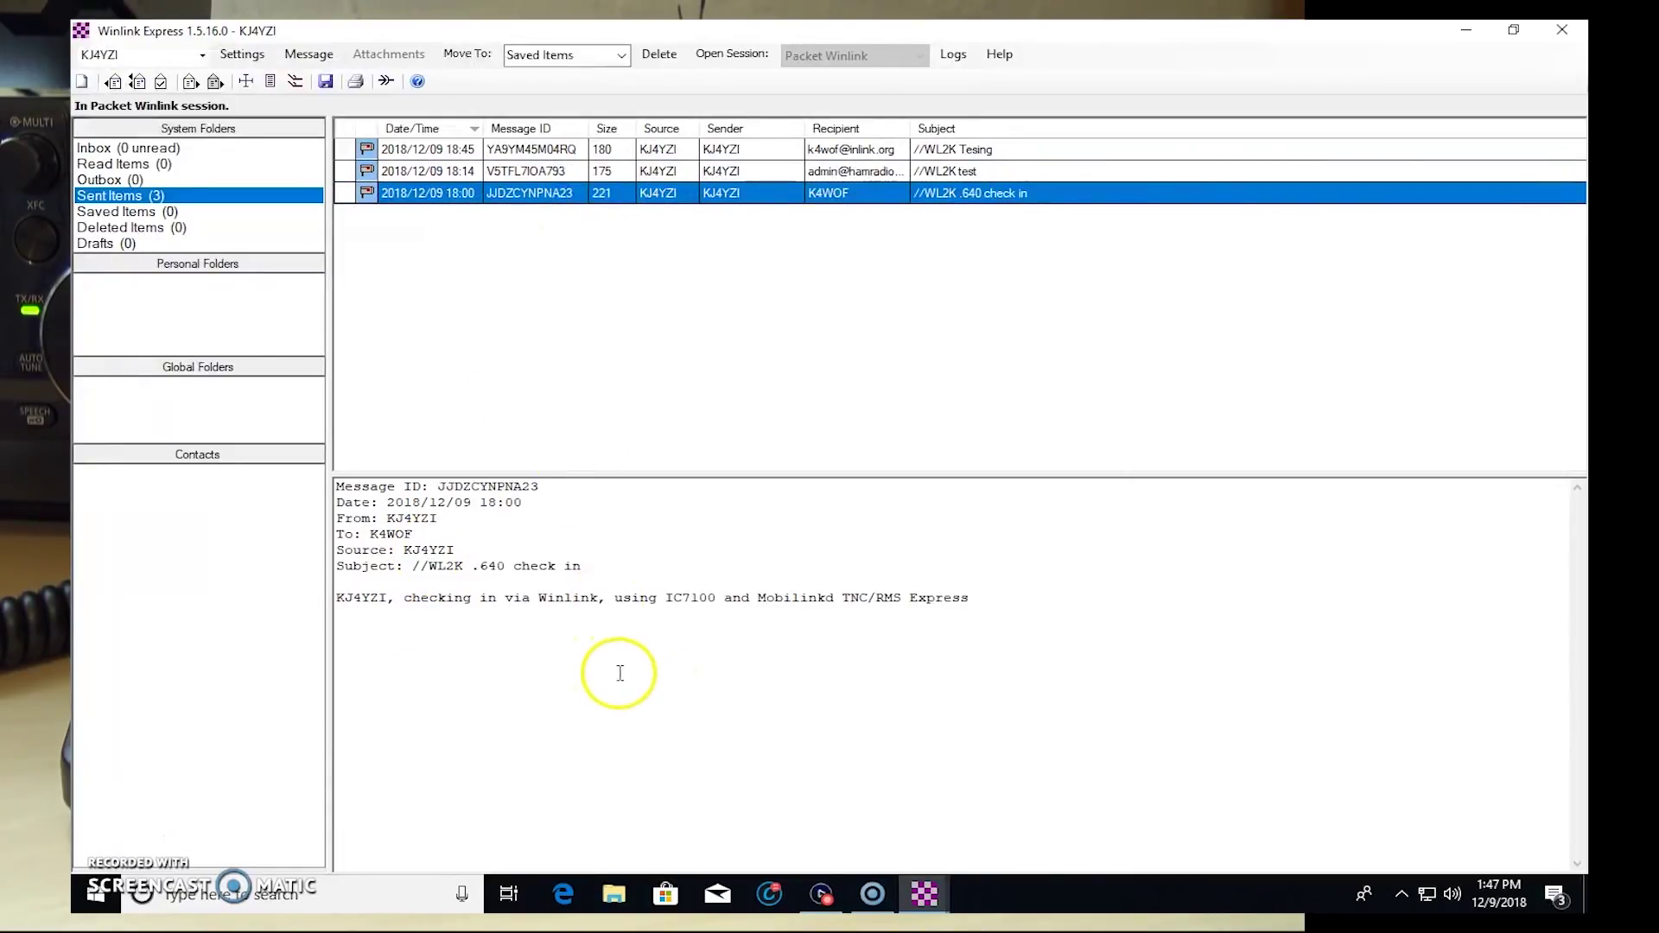
# Step: Check Saved Messages, reopen the sent 'test' message, and bring the packet session window back
pyautogui.click(132, 212)
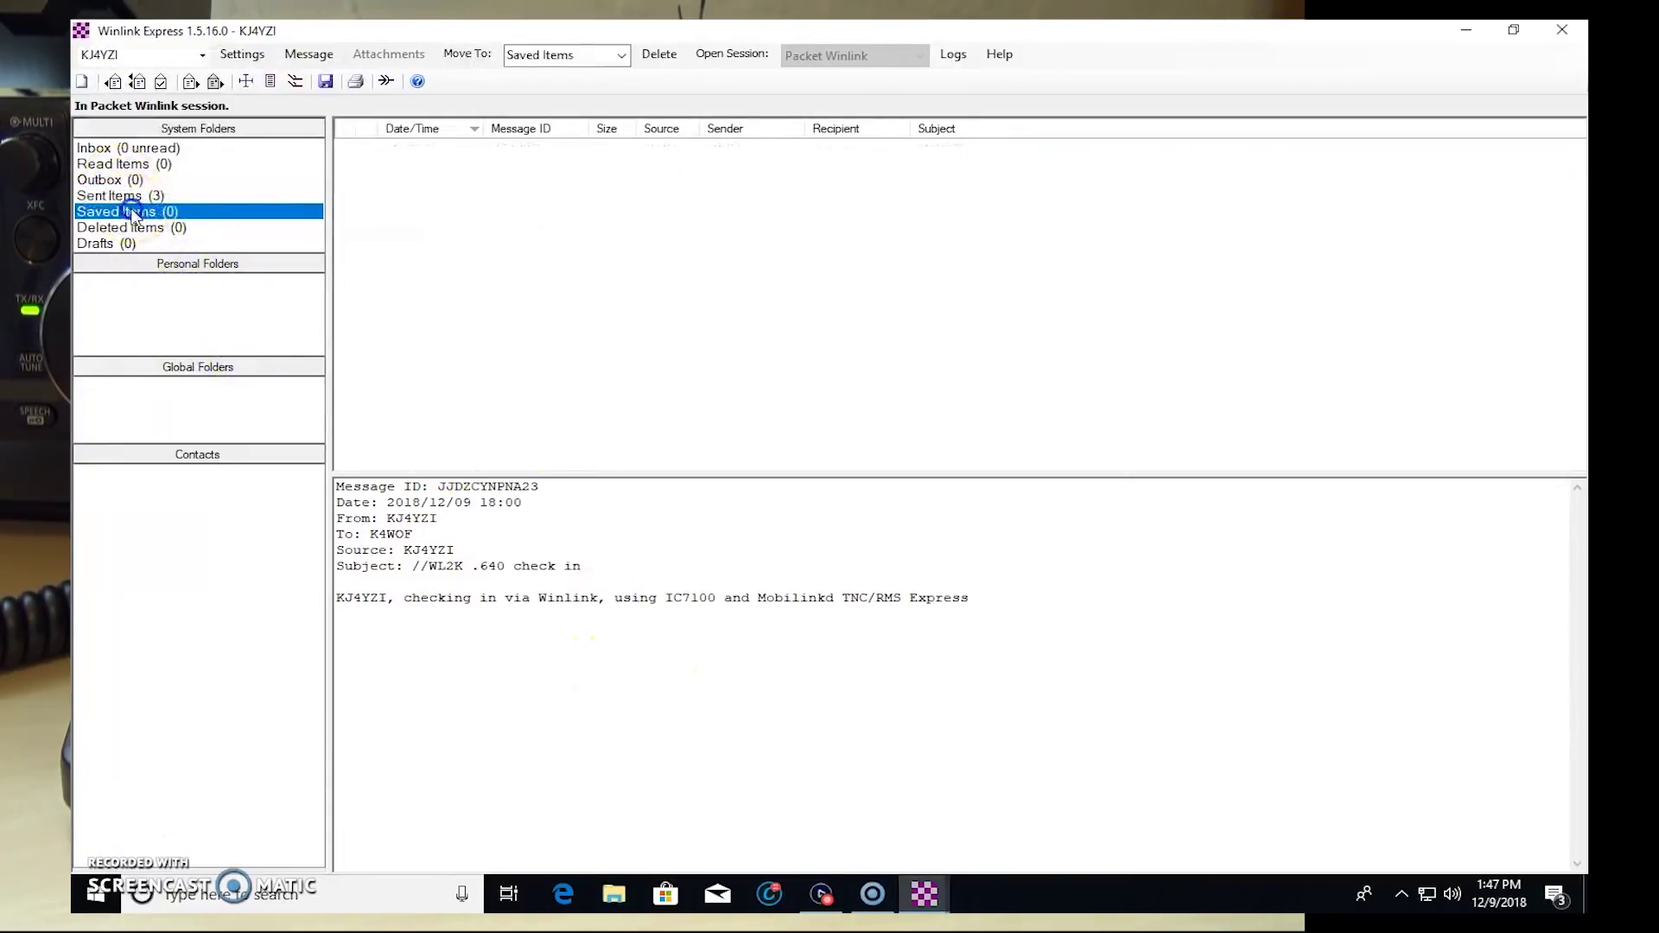
pyautogui.click(111, 195)
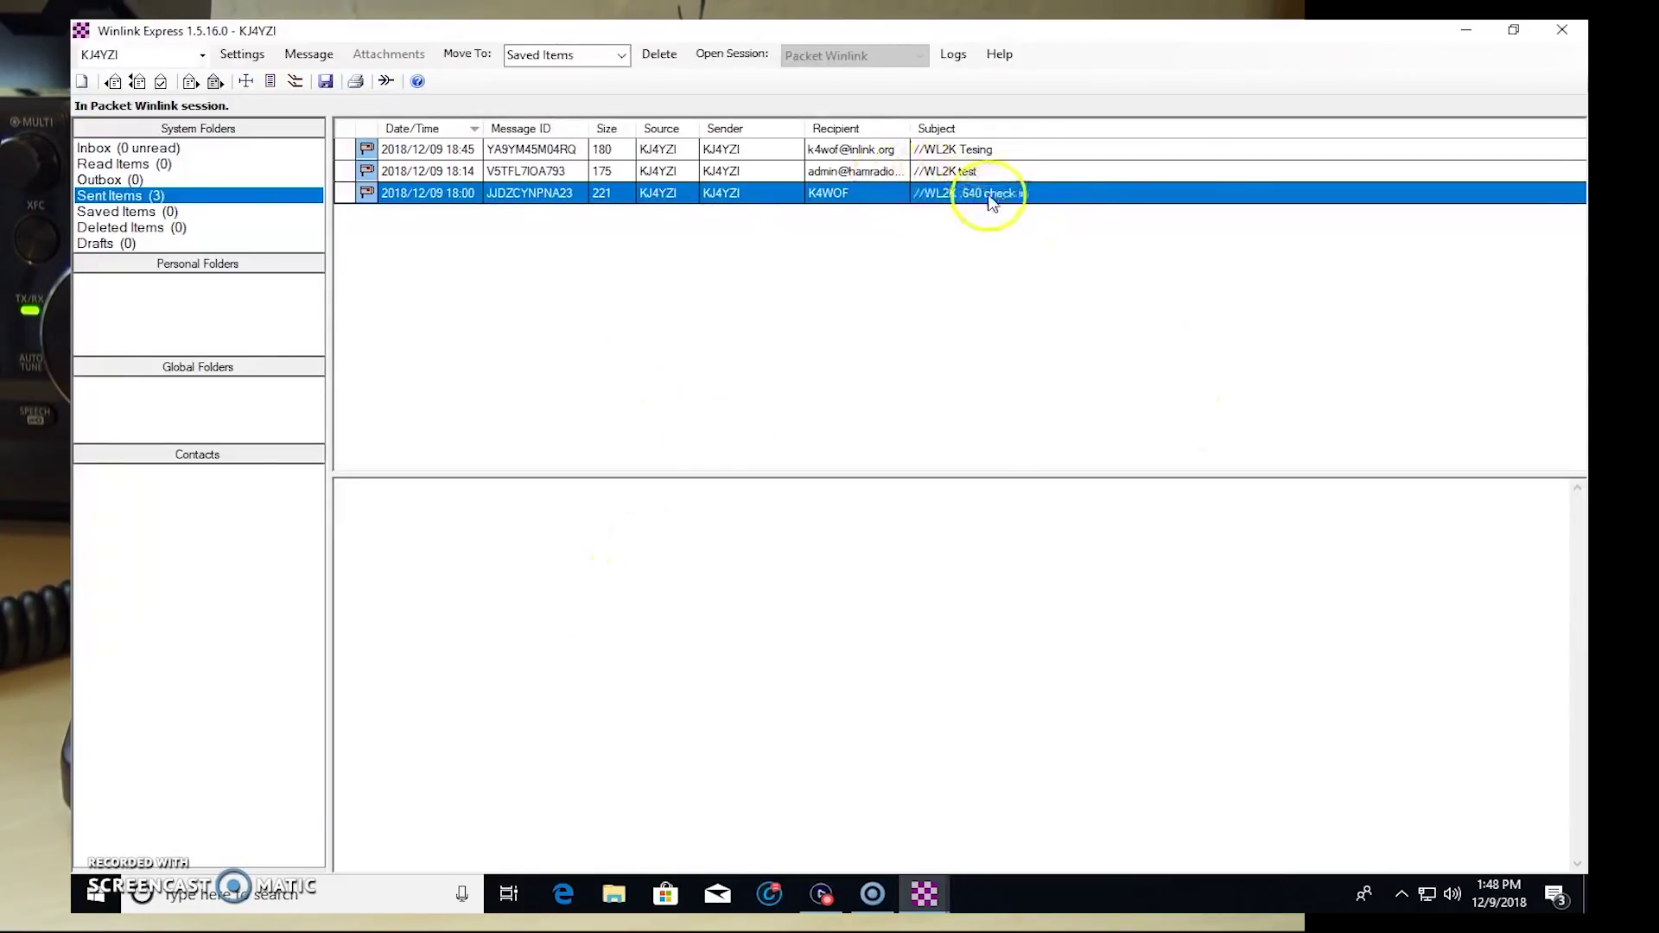
pyautogui.click(558, 177)
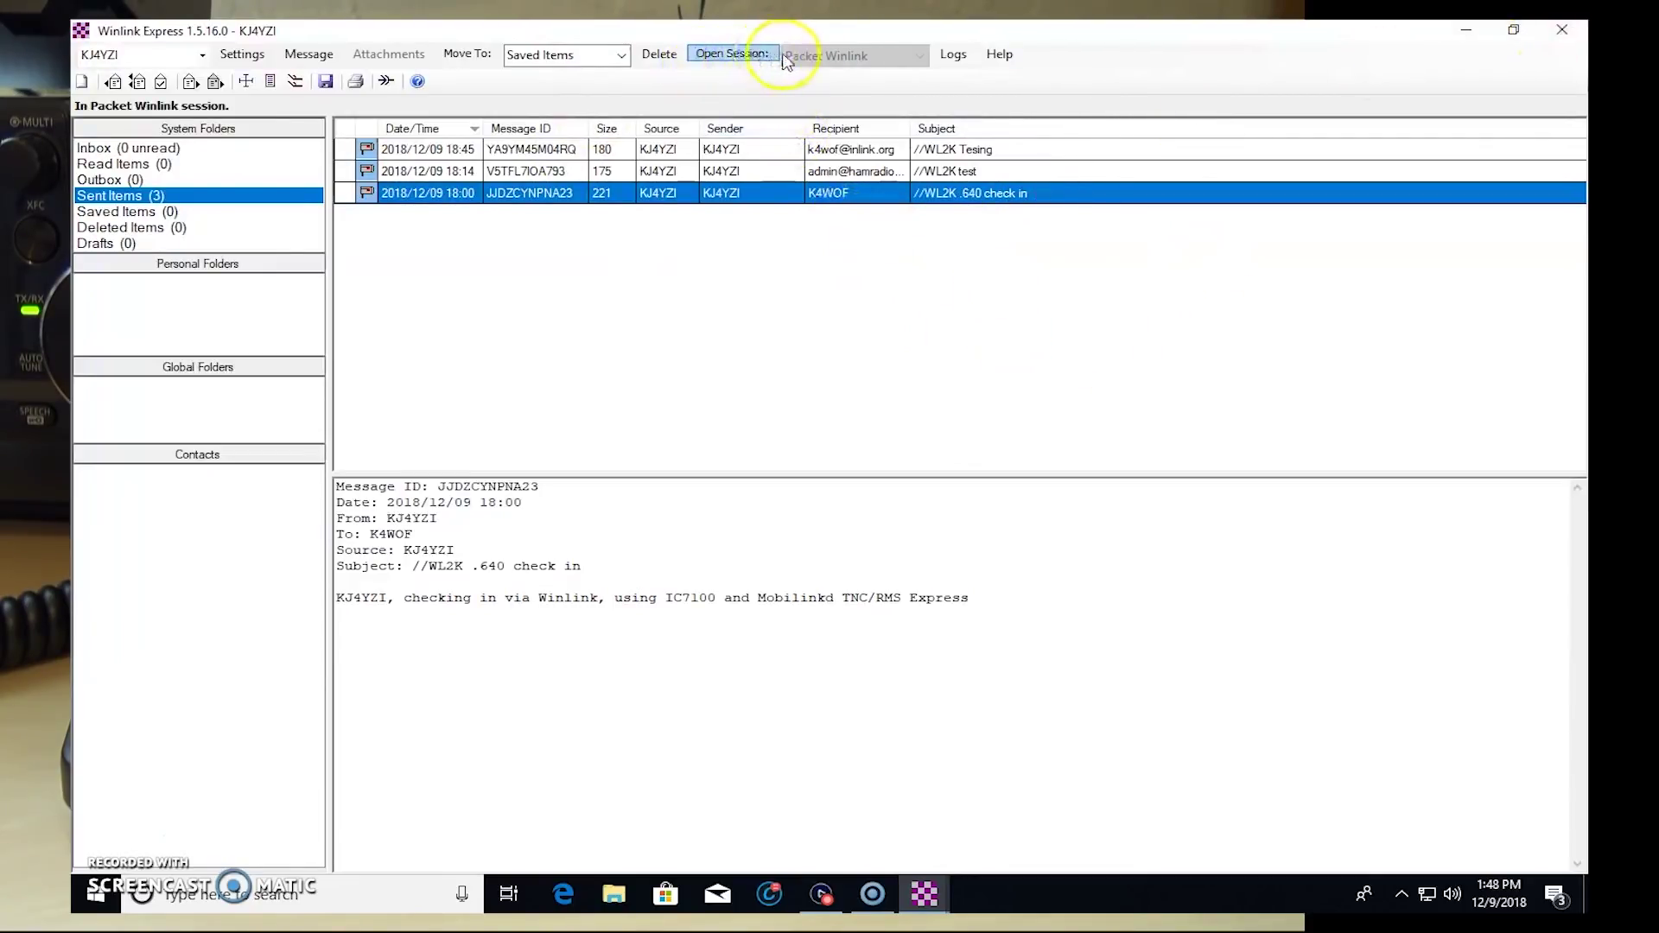
pyautogui.moveTo(926, 903)
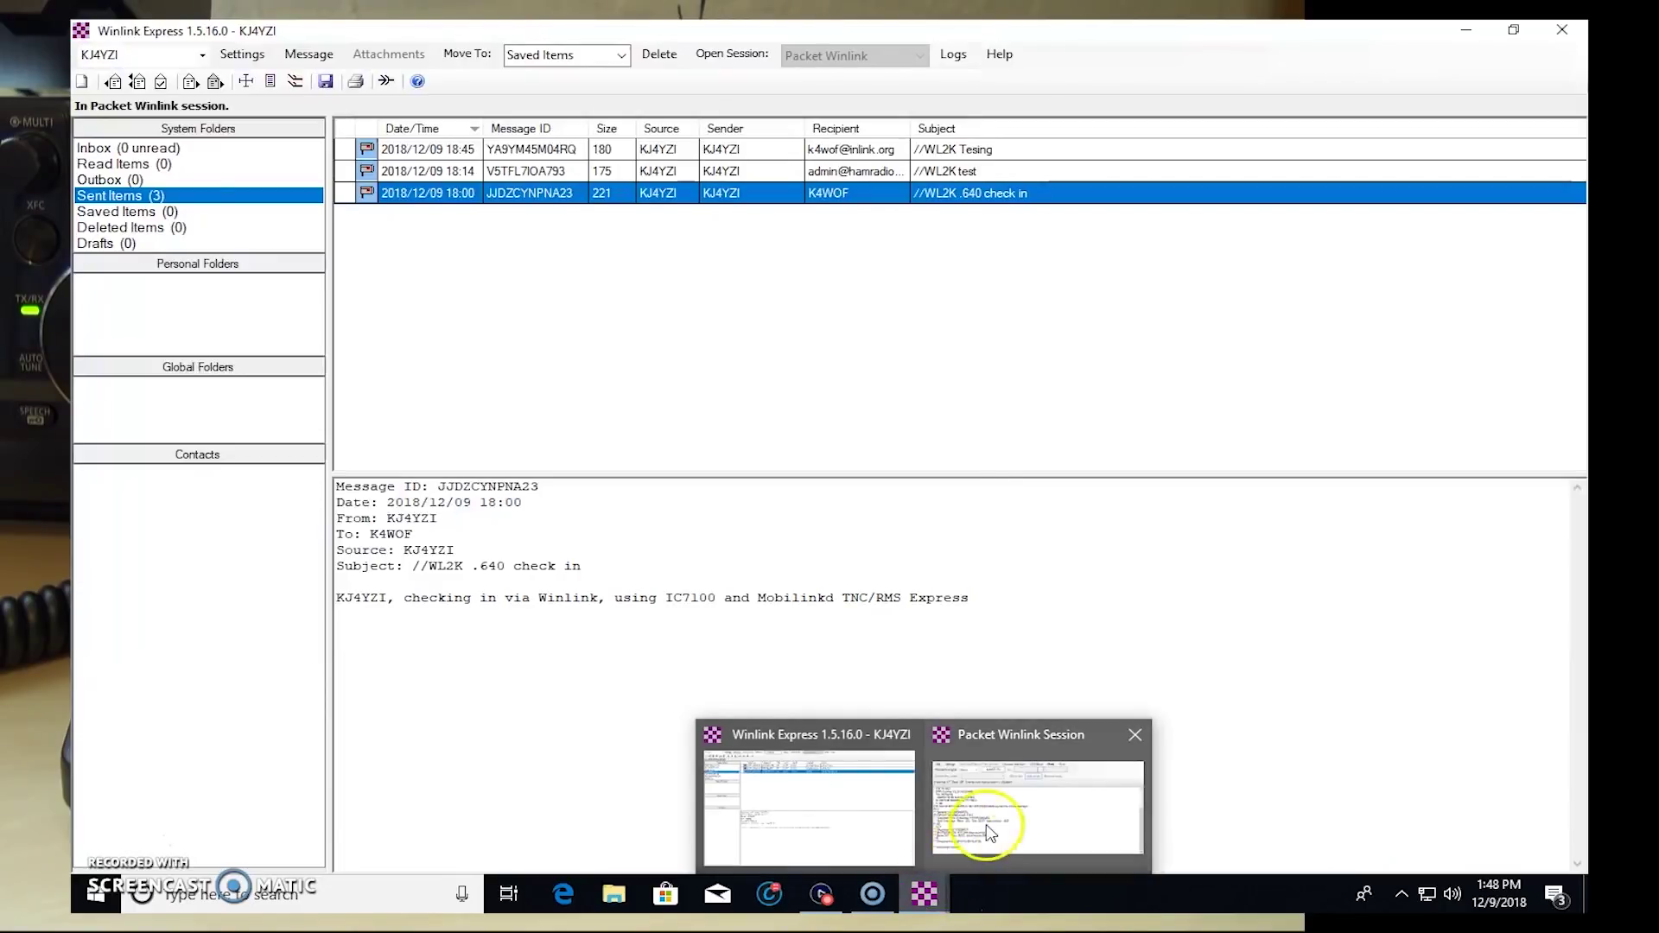
pyautogui.click(1020, 821)
# Step: End the packet session and connect to the Winlink server through a Telnet Winlink session
pyautogui.click(1380, 368)
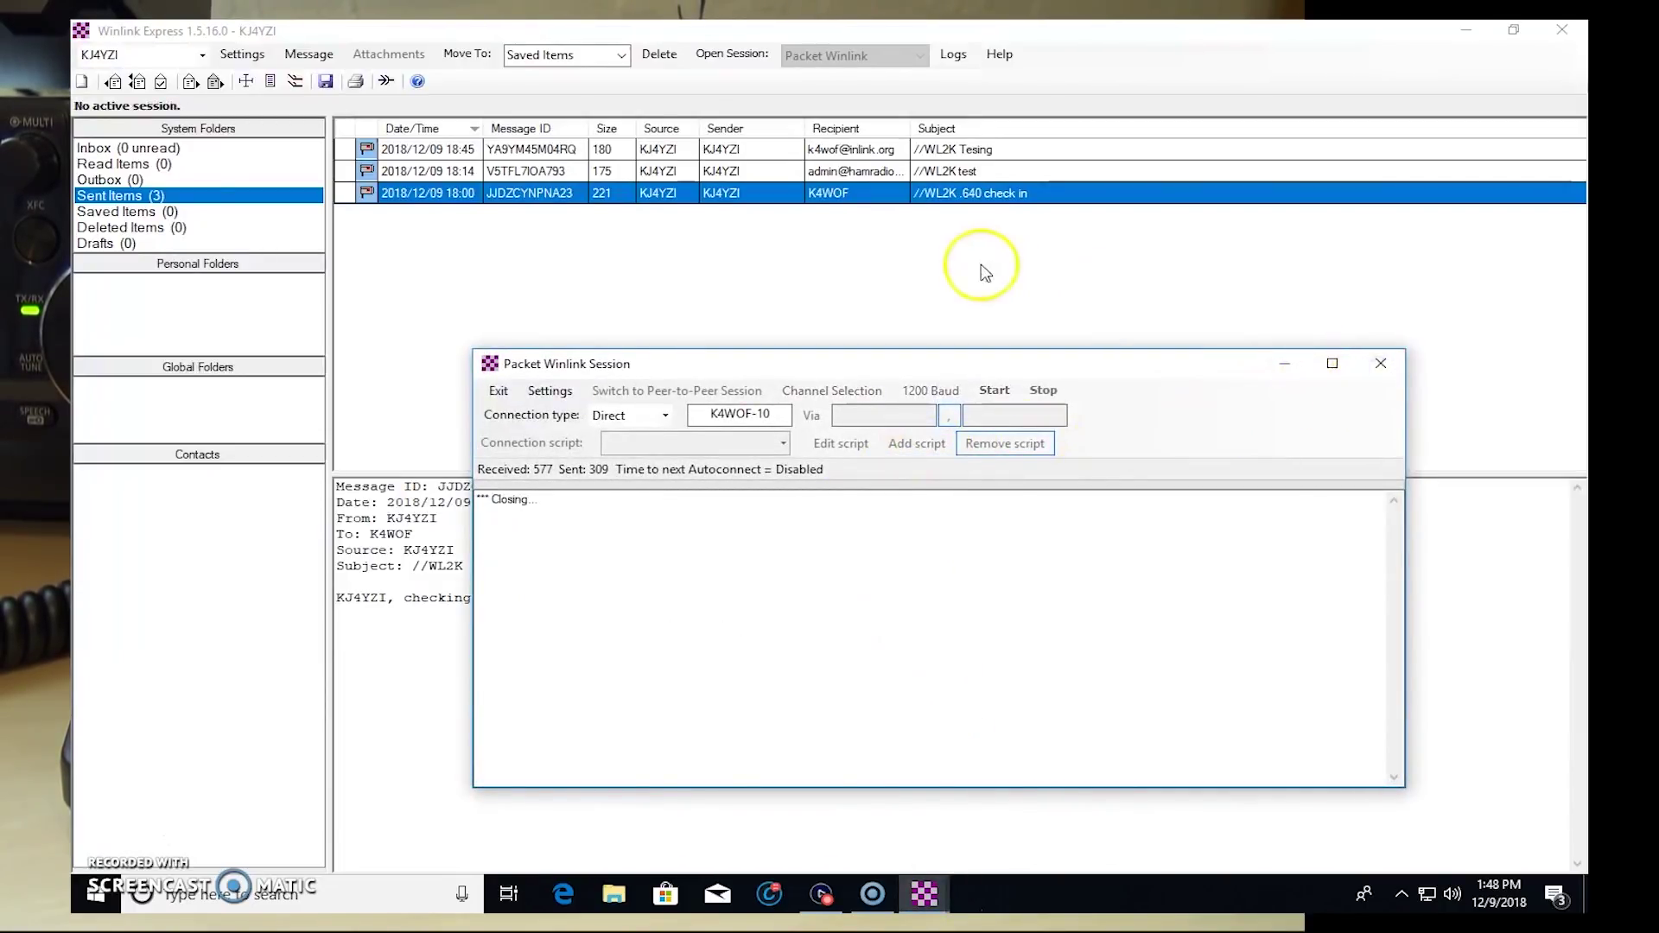
pyautogui.click(1381, 364)
pyautogui.click(851, 55)
pyautogui.scroll(2, 835, 108)
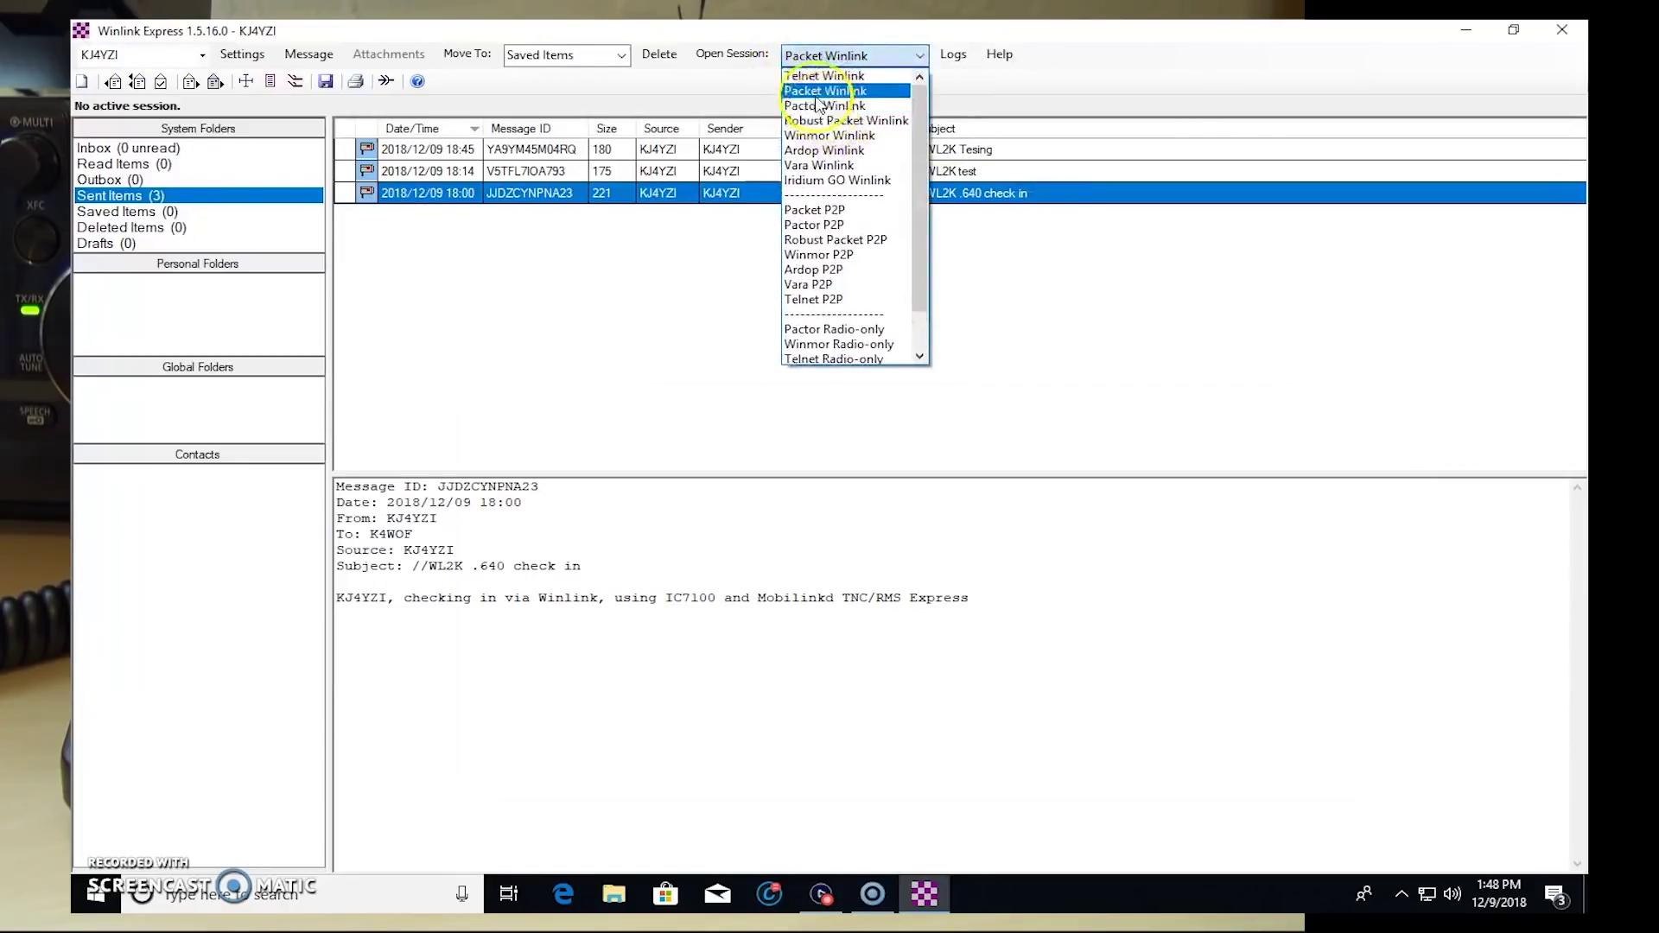
pyautogui.click(826, 76)
pyautogui.click(733, 54)
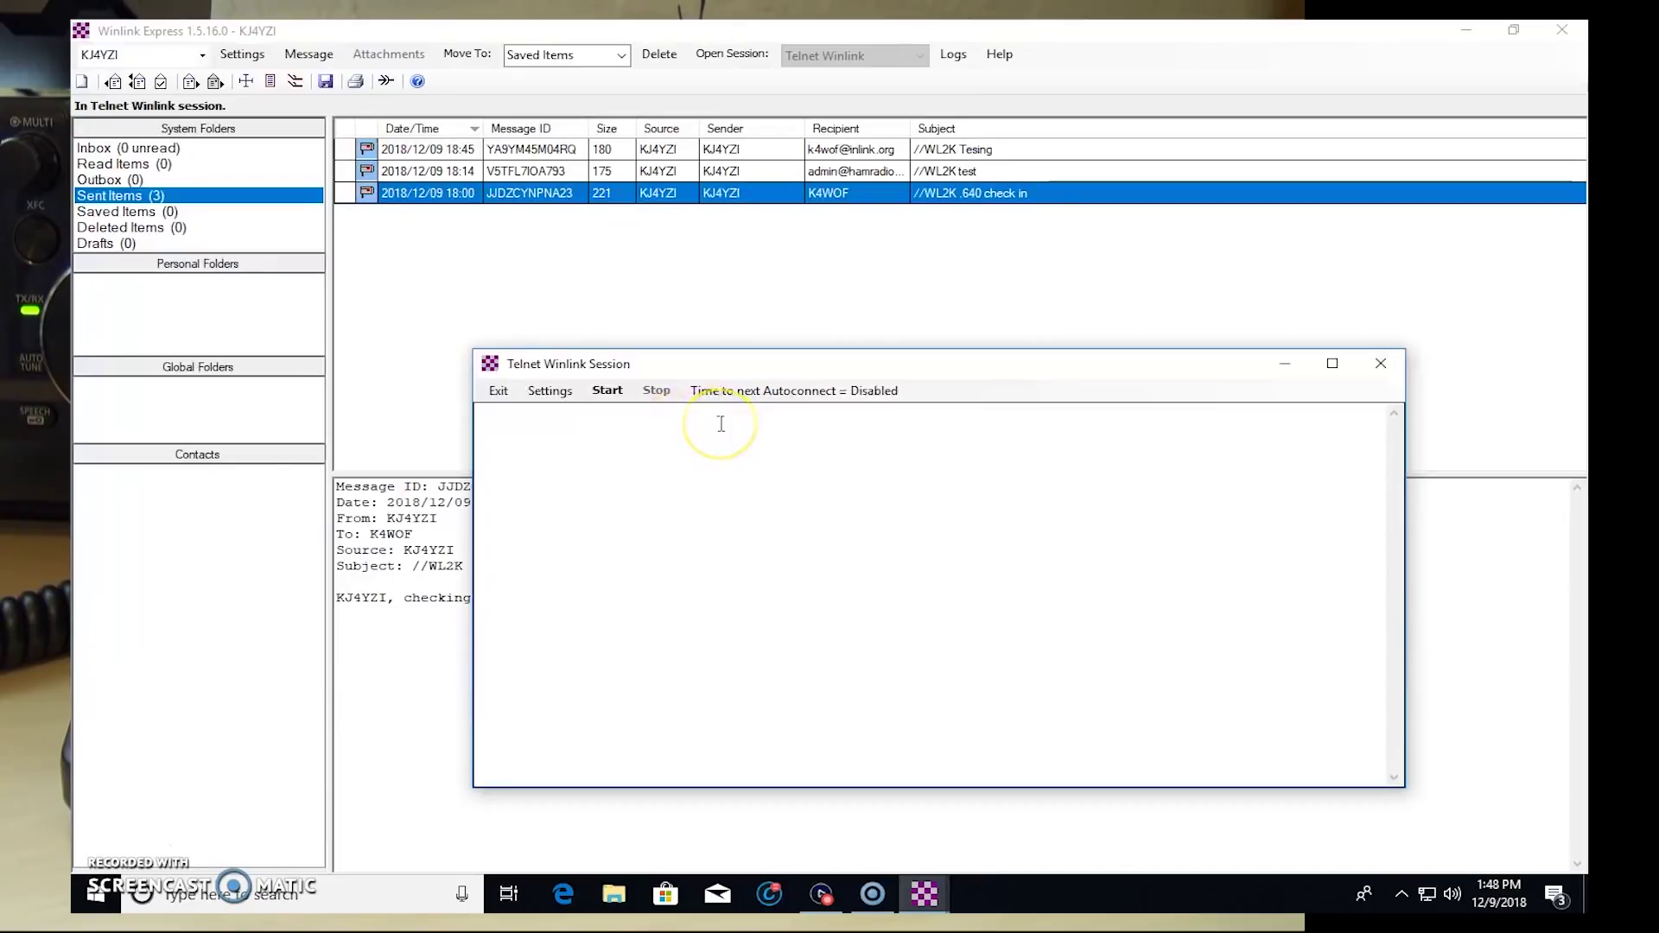
pyautogui.click(608, 390)
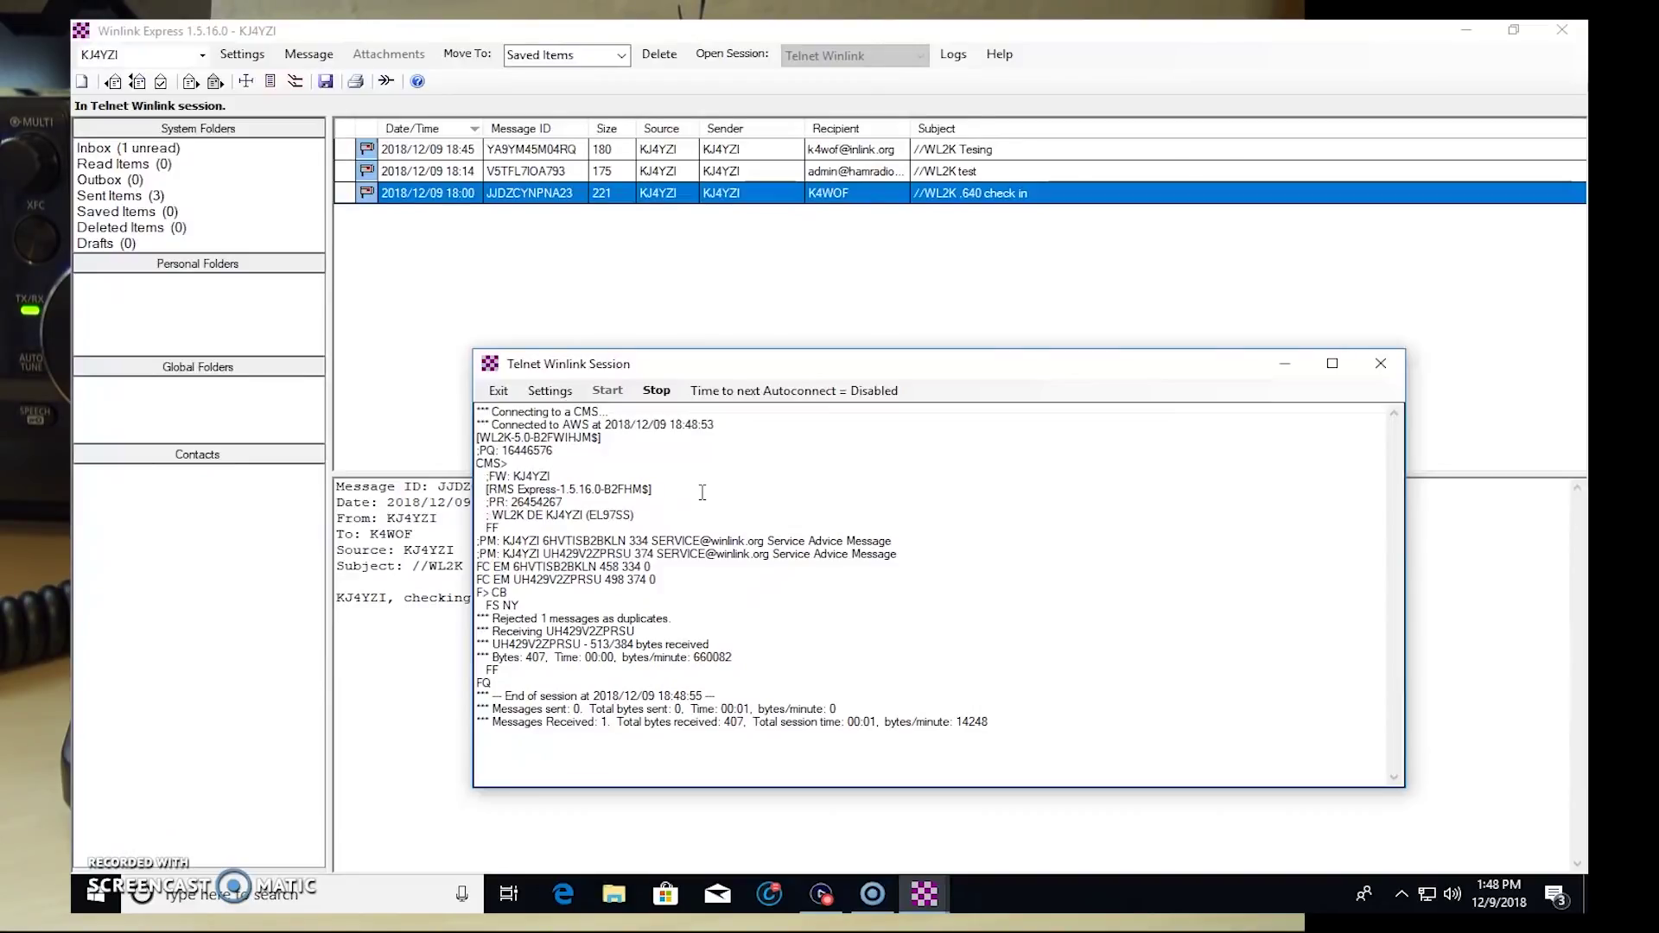
# Step: Read the newest Service Advice Message reporting the mailbox as unavailable
pyautogui.click(126, 149)
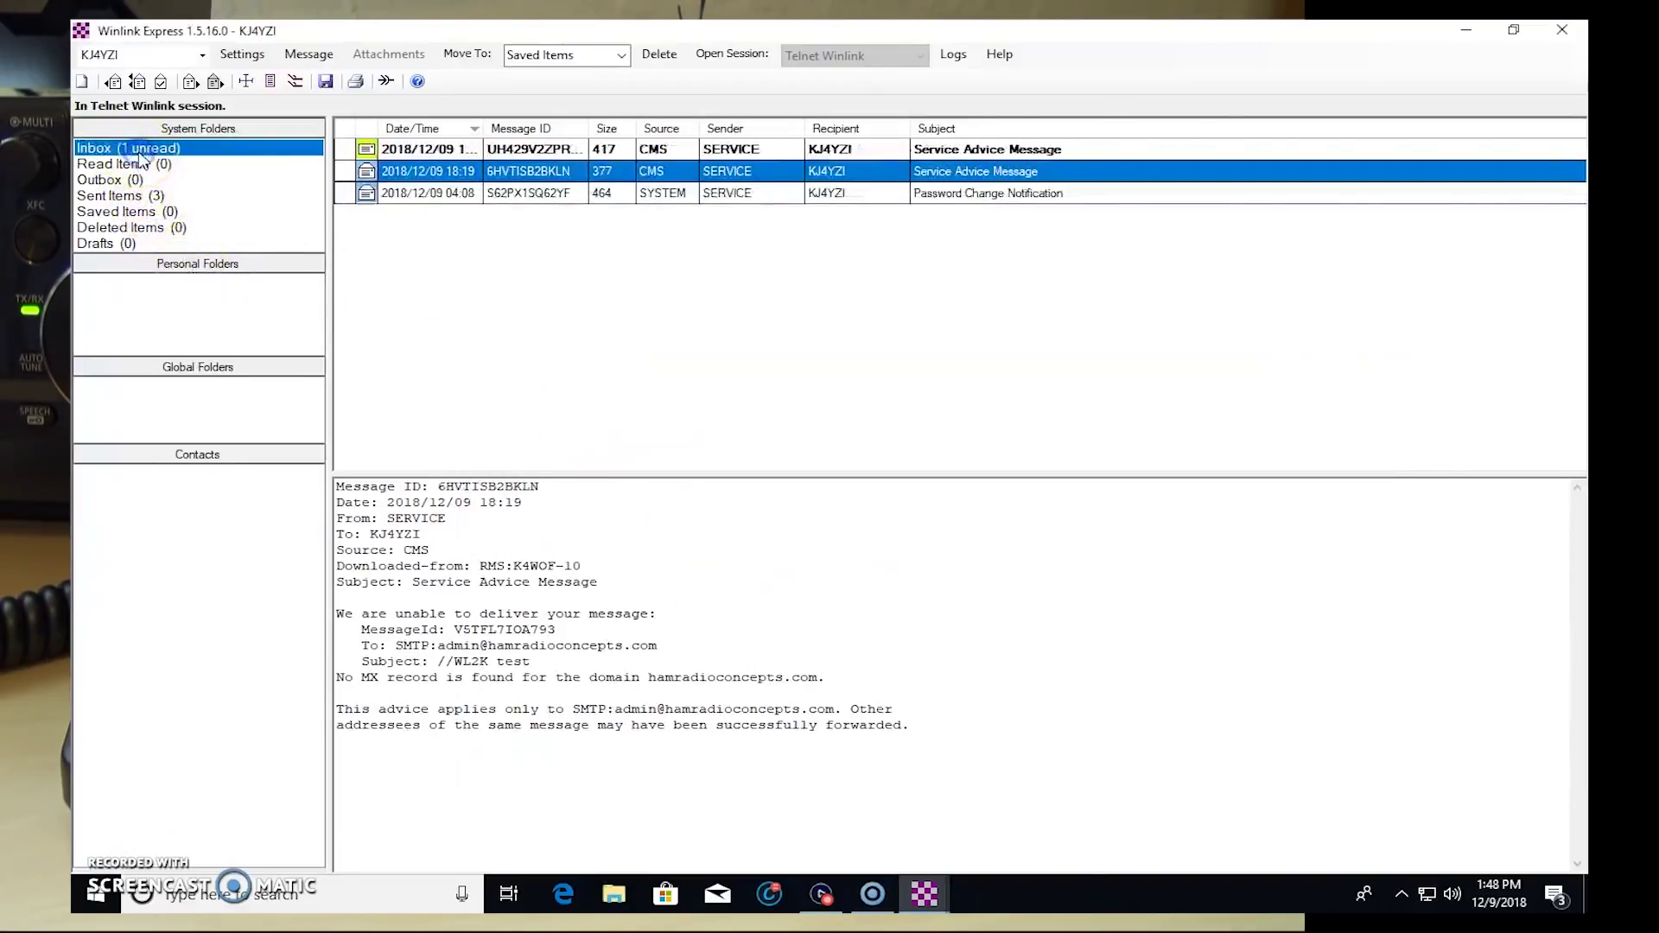
pyautogui.click(520, 152)
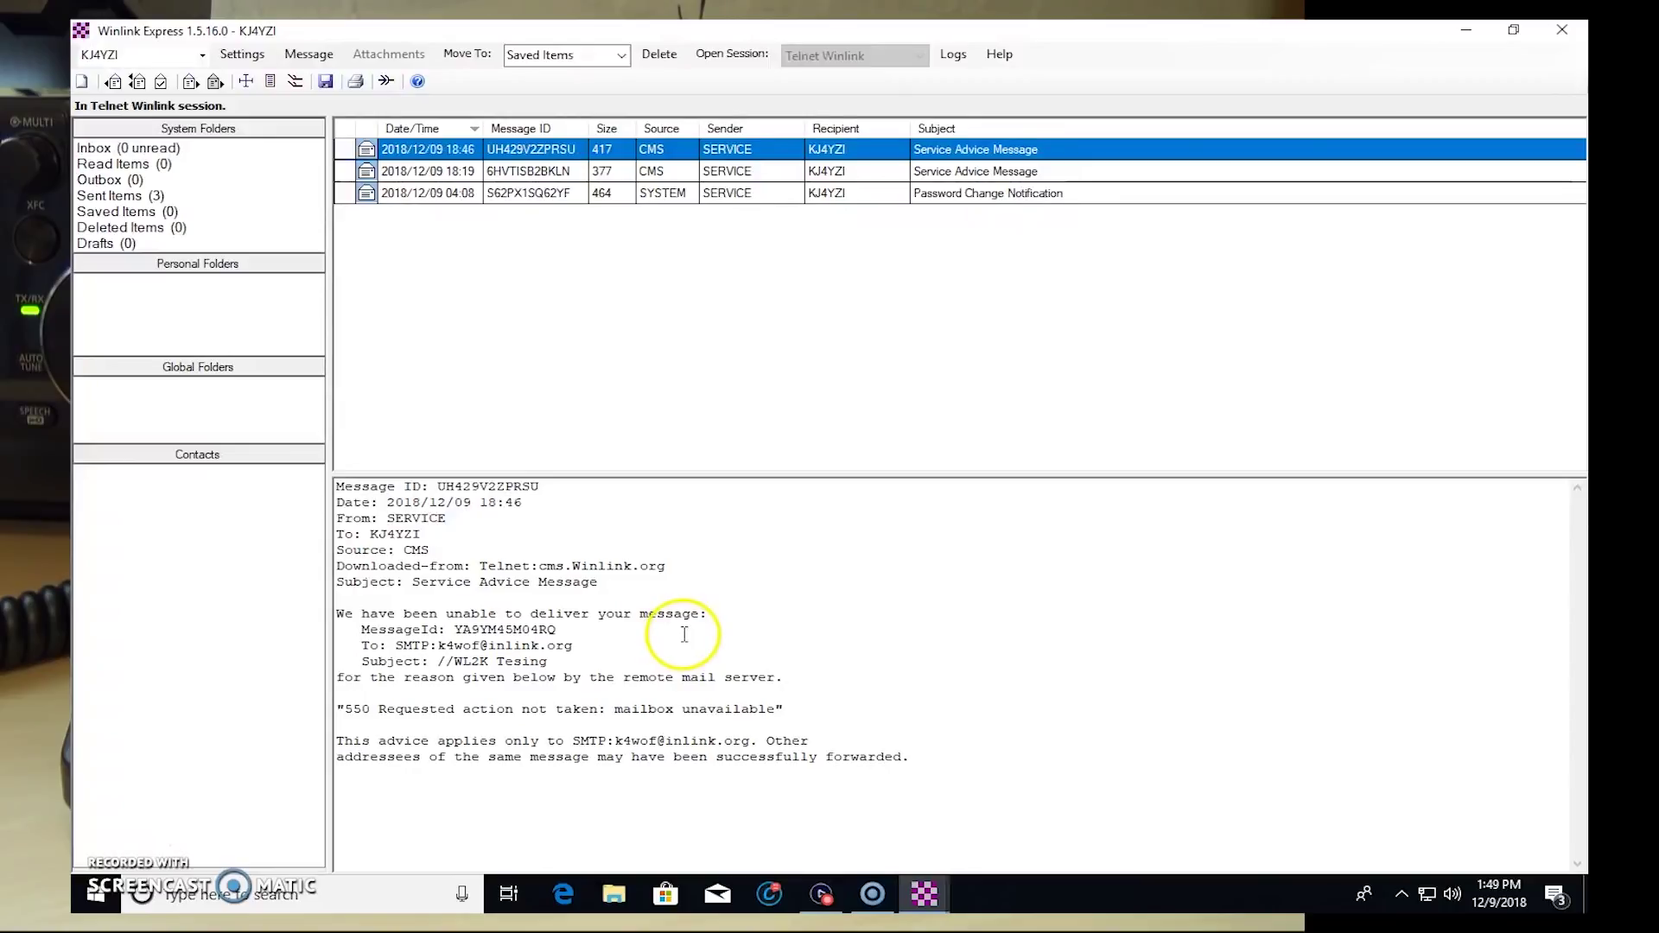
pyautogui.click(489, 646)
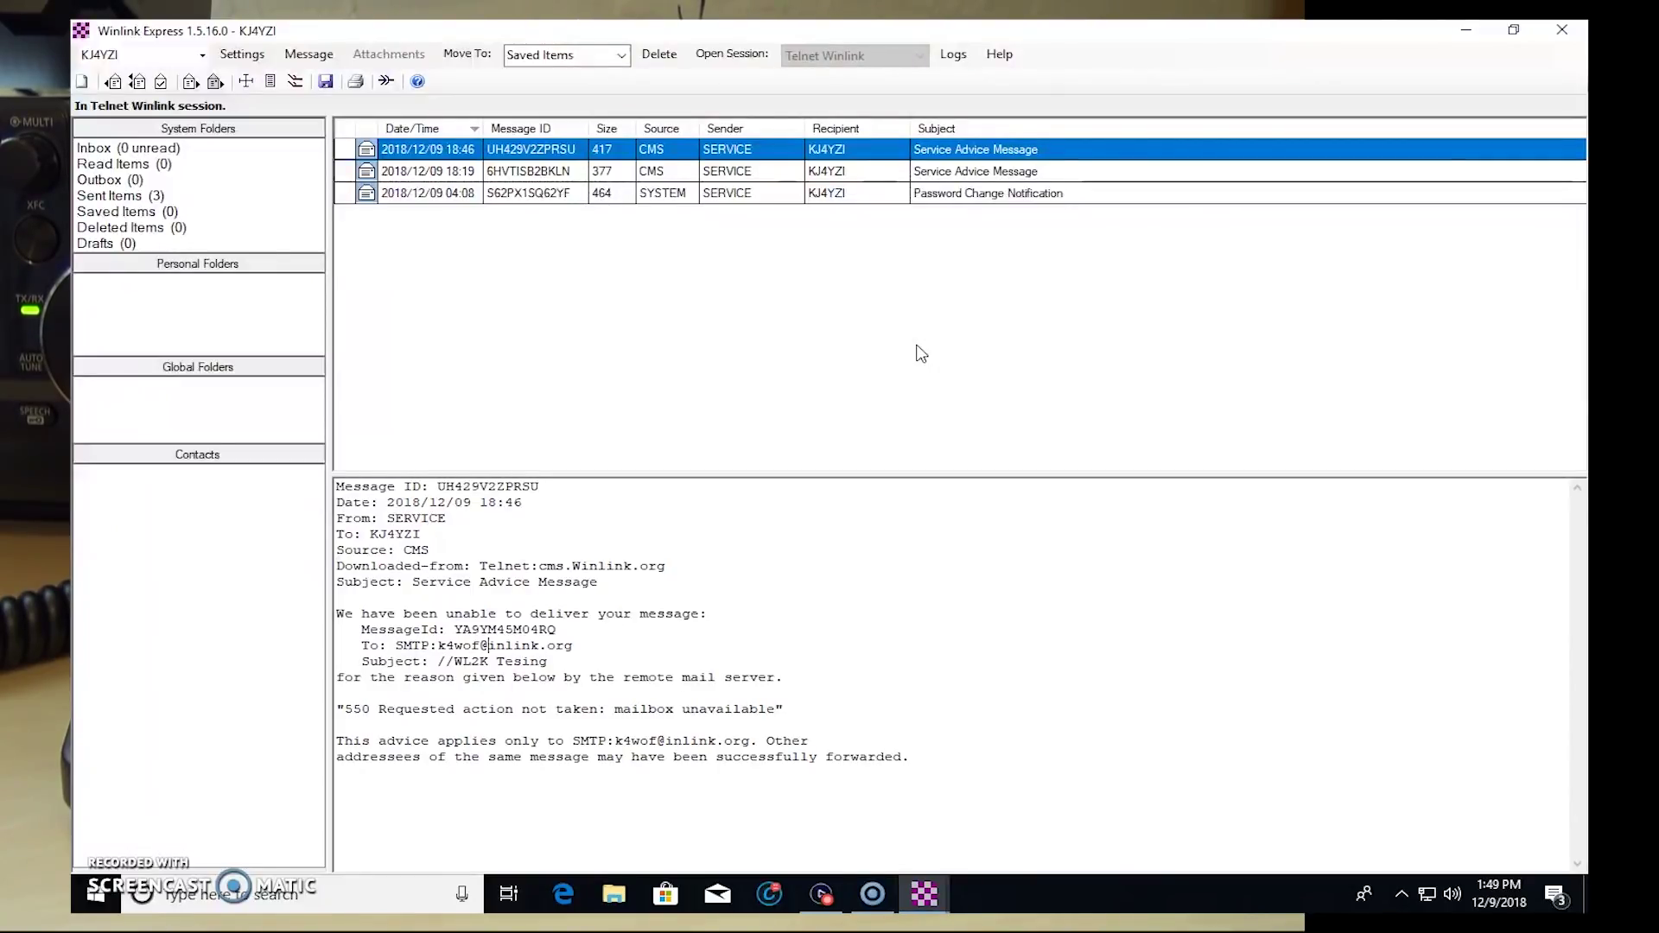
# Step: Search the taskbar for 'firefox' to launch the browser
pyautogui.click(277, 904)
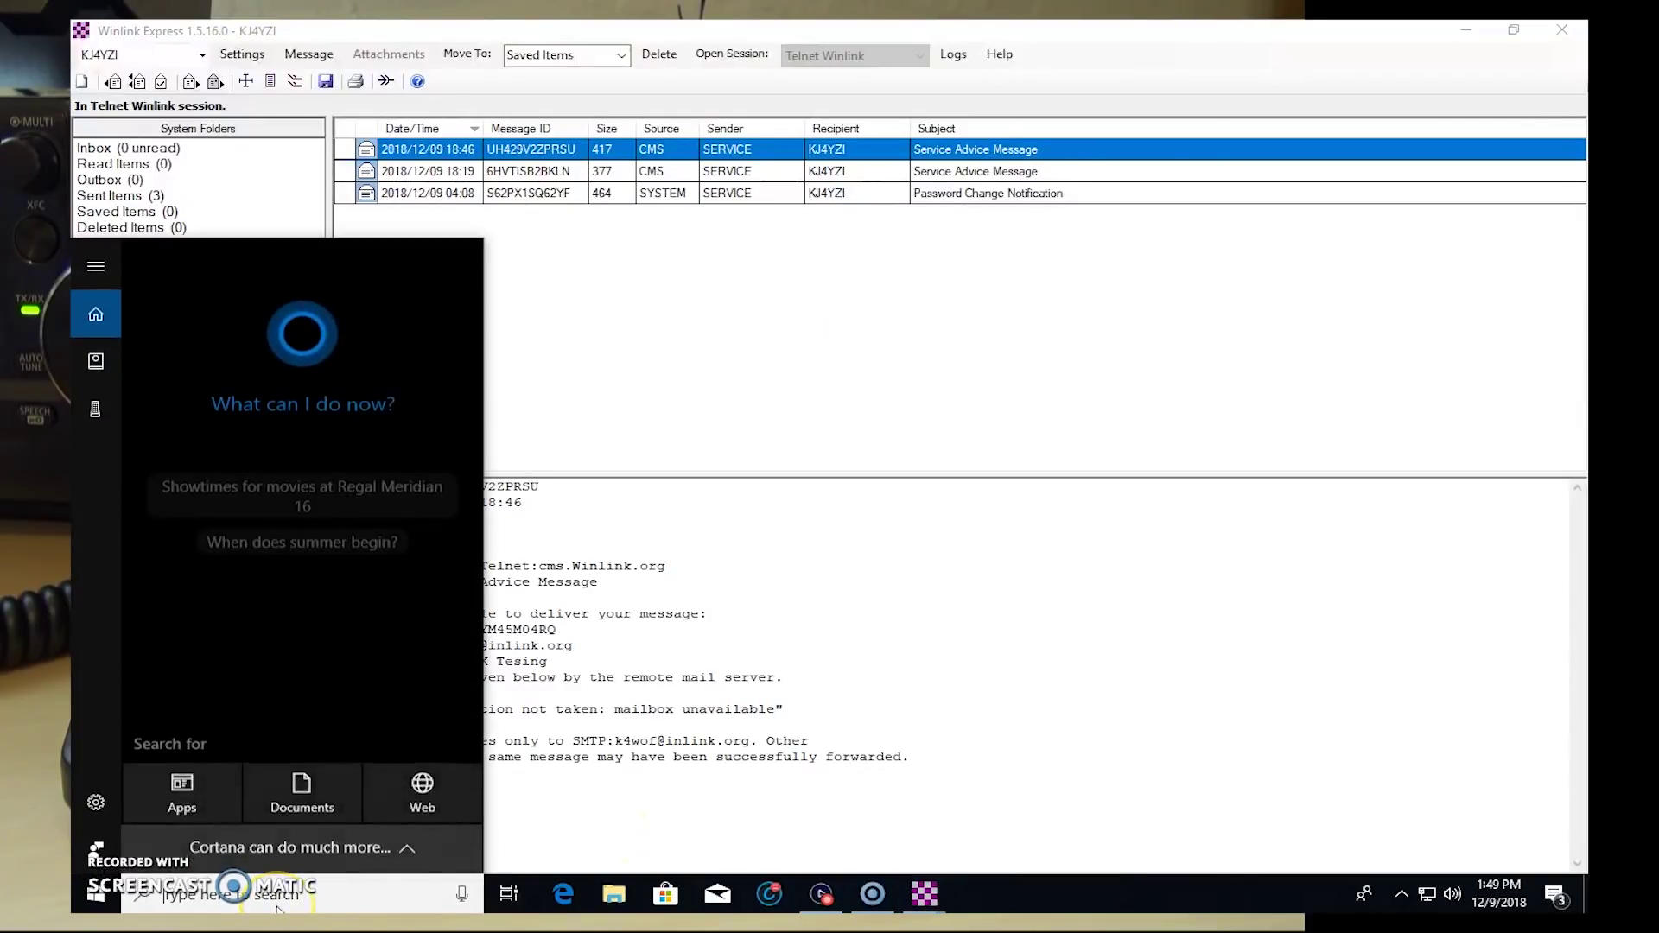
pyautogui.write('firefox')
pyautogui.press('Escape')
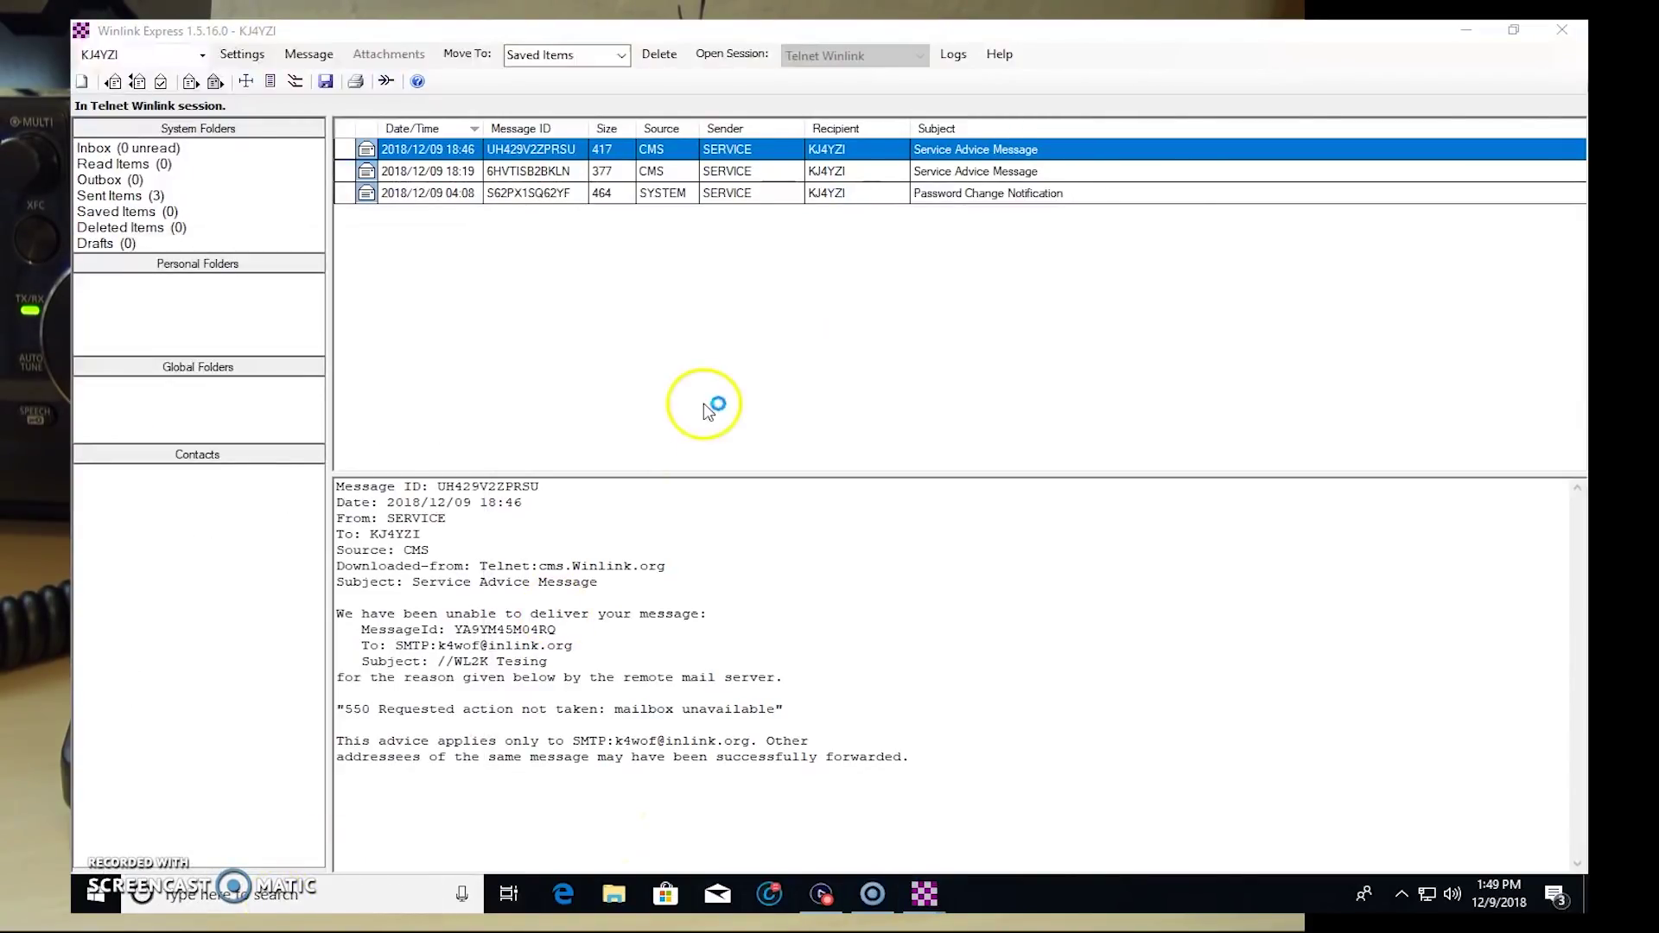
# Step: Go to mobilinkd.com and scroll through the home page's introduction and product photos
pyautogui.click(526, 14)
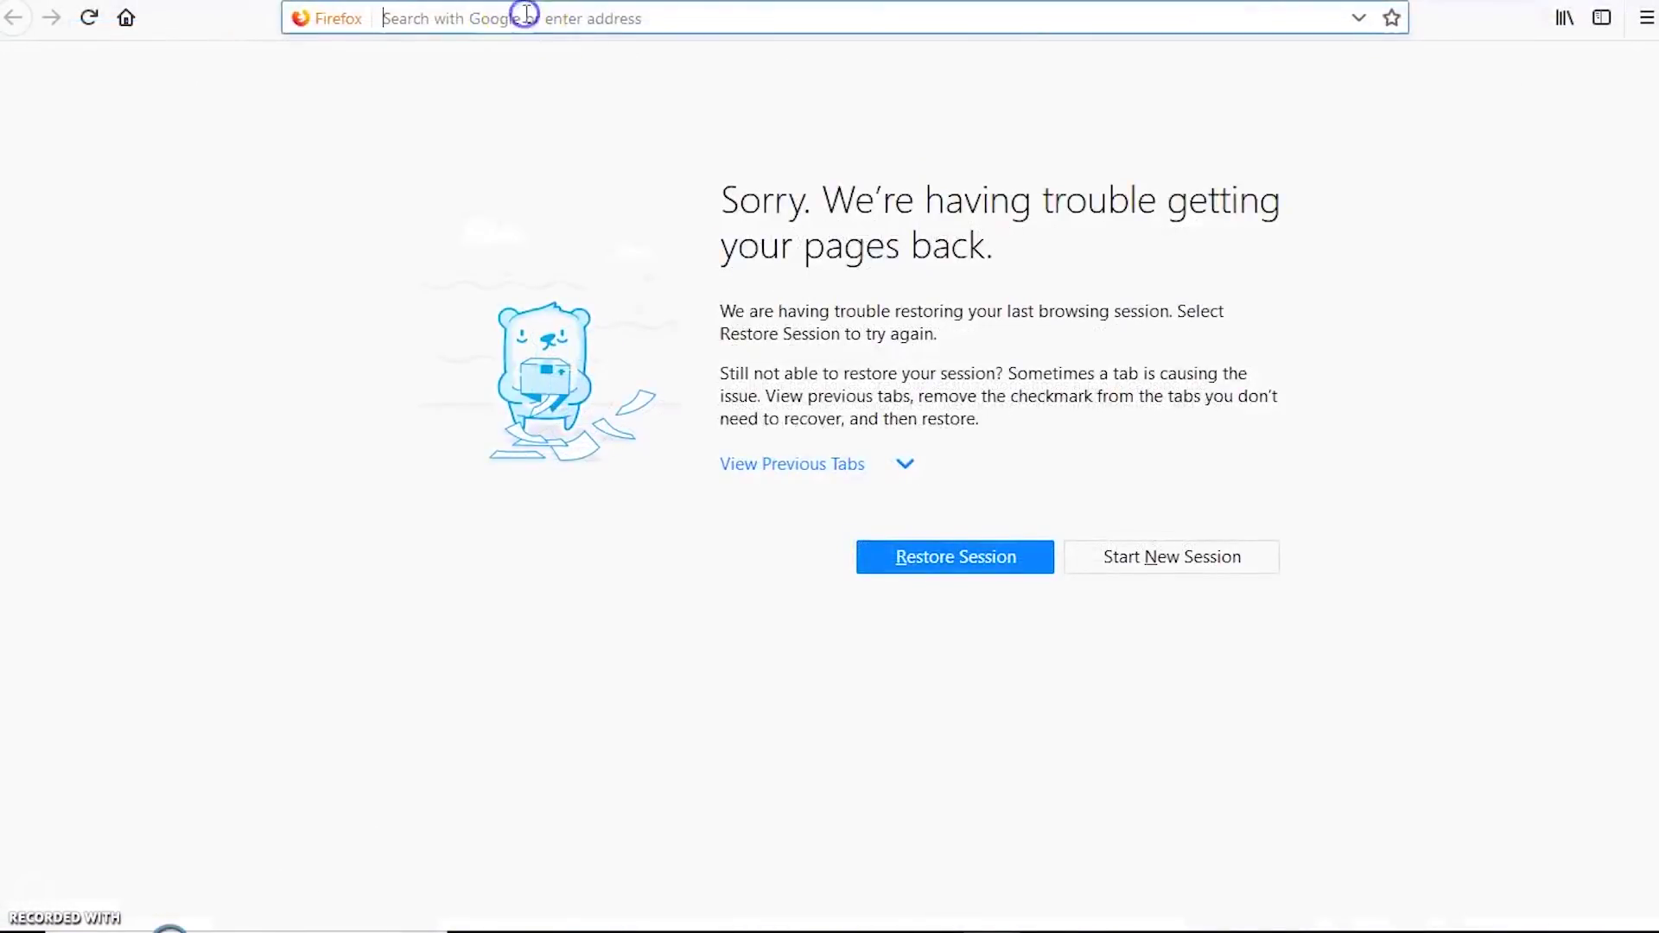
pyautogui.write('mobilinkd.com')
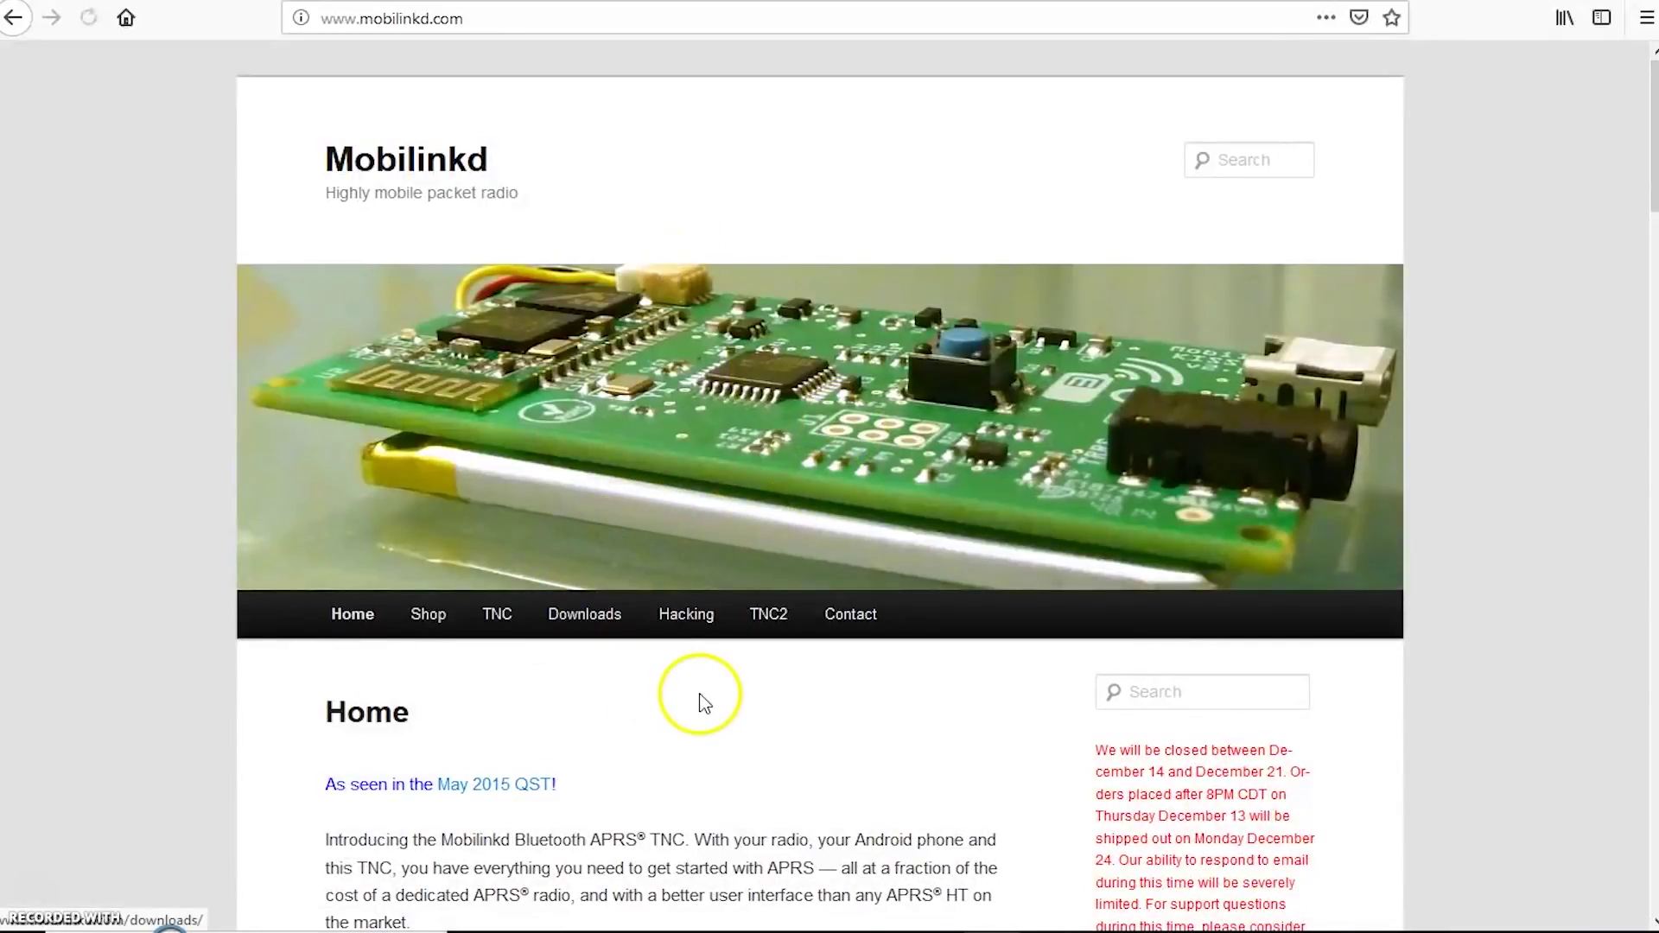
pyautogui.scroll(-4, 711, 699)
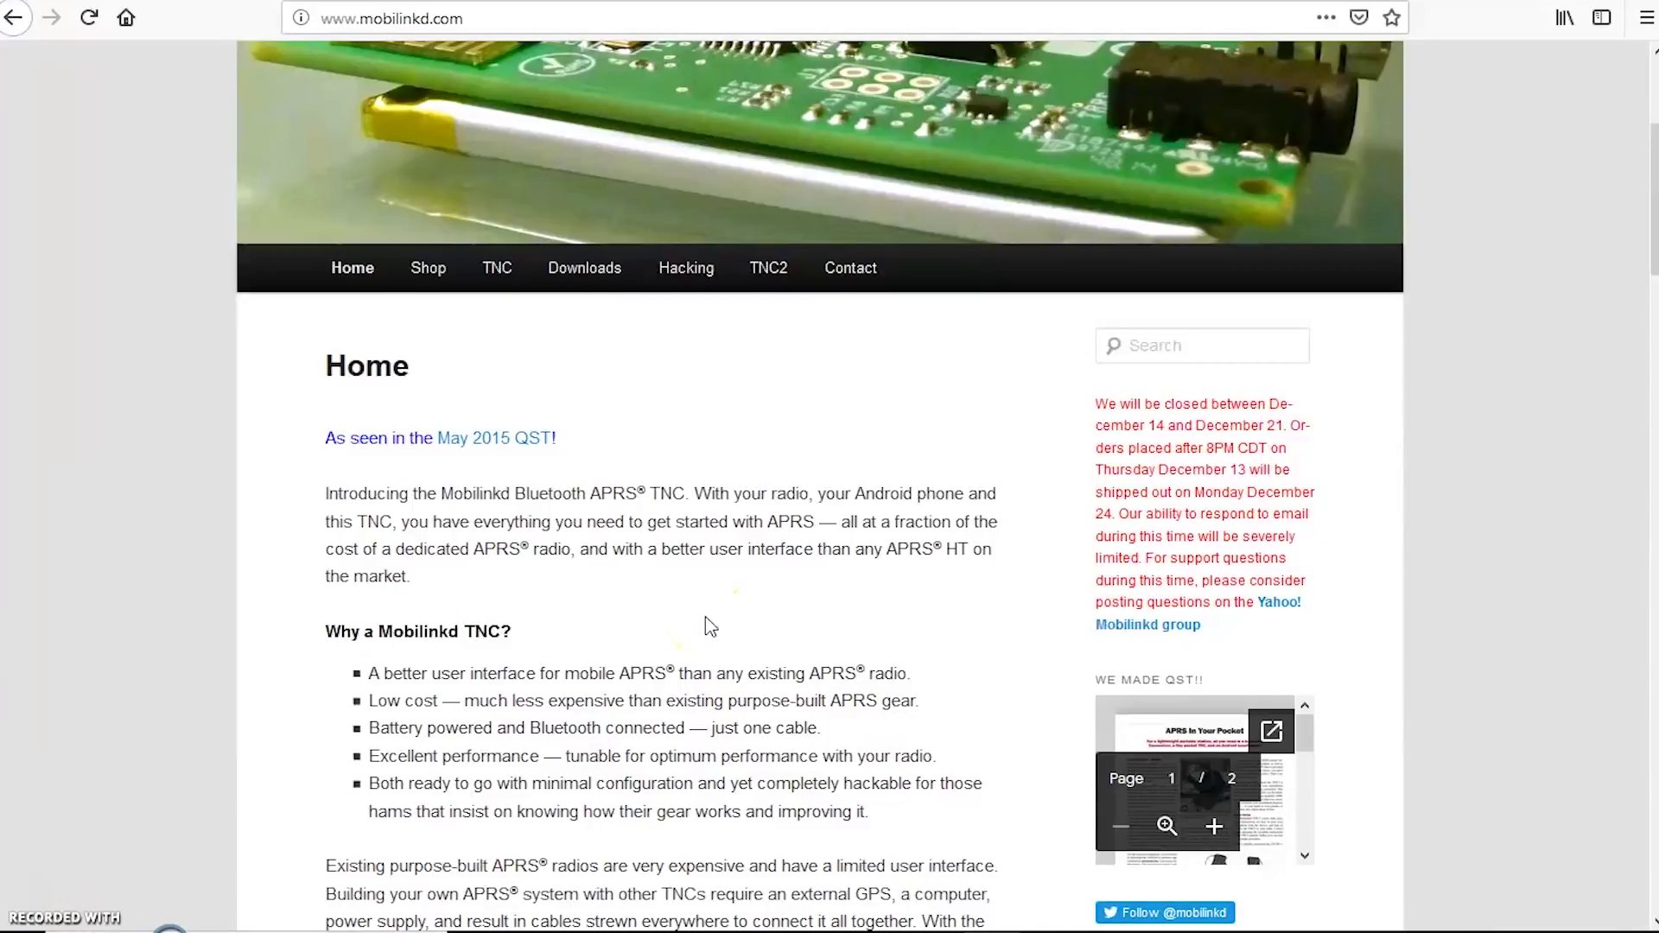
pyautogui.scroll(-9, 703, 622)
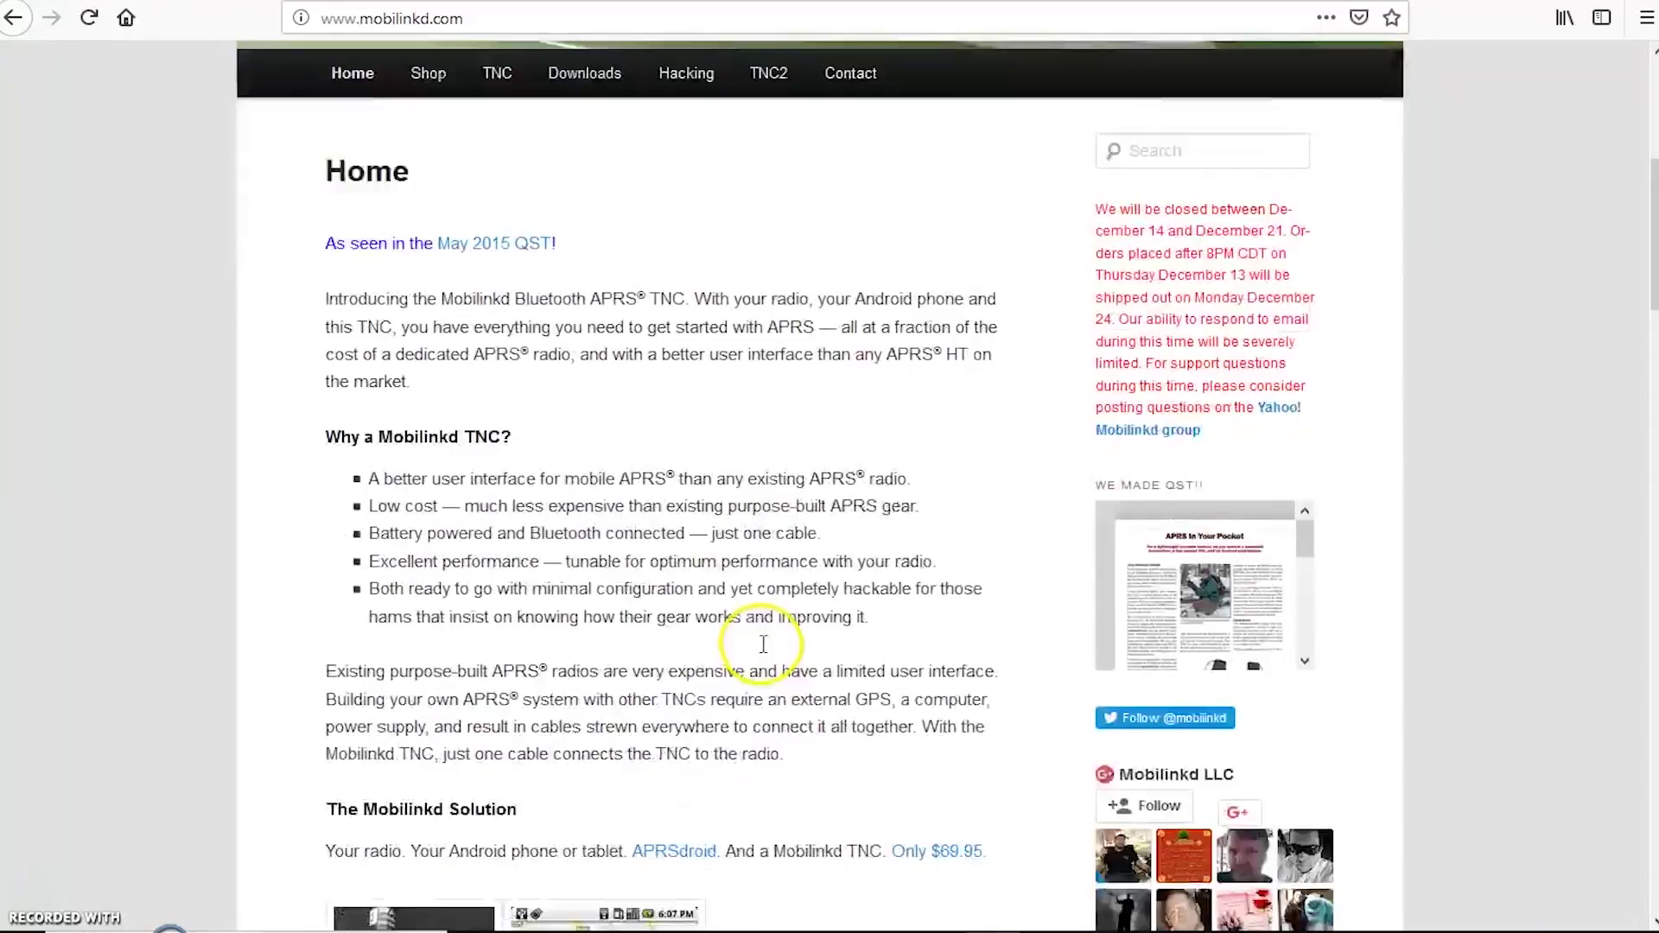
pyautogui.scroll(-18, 616, 605)
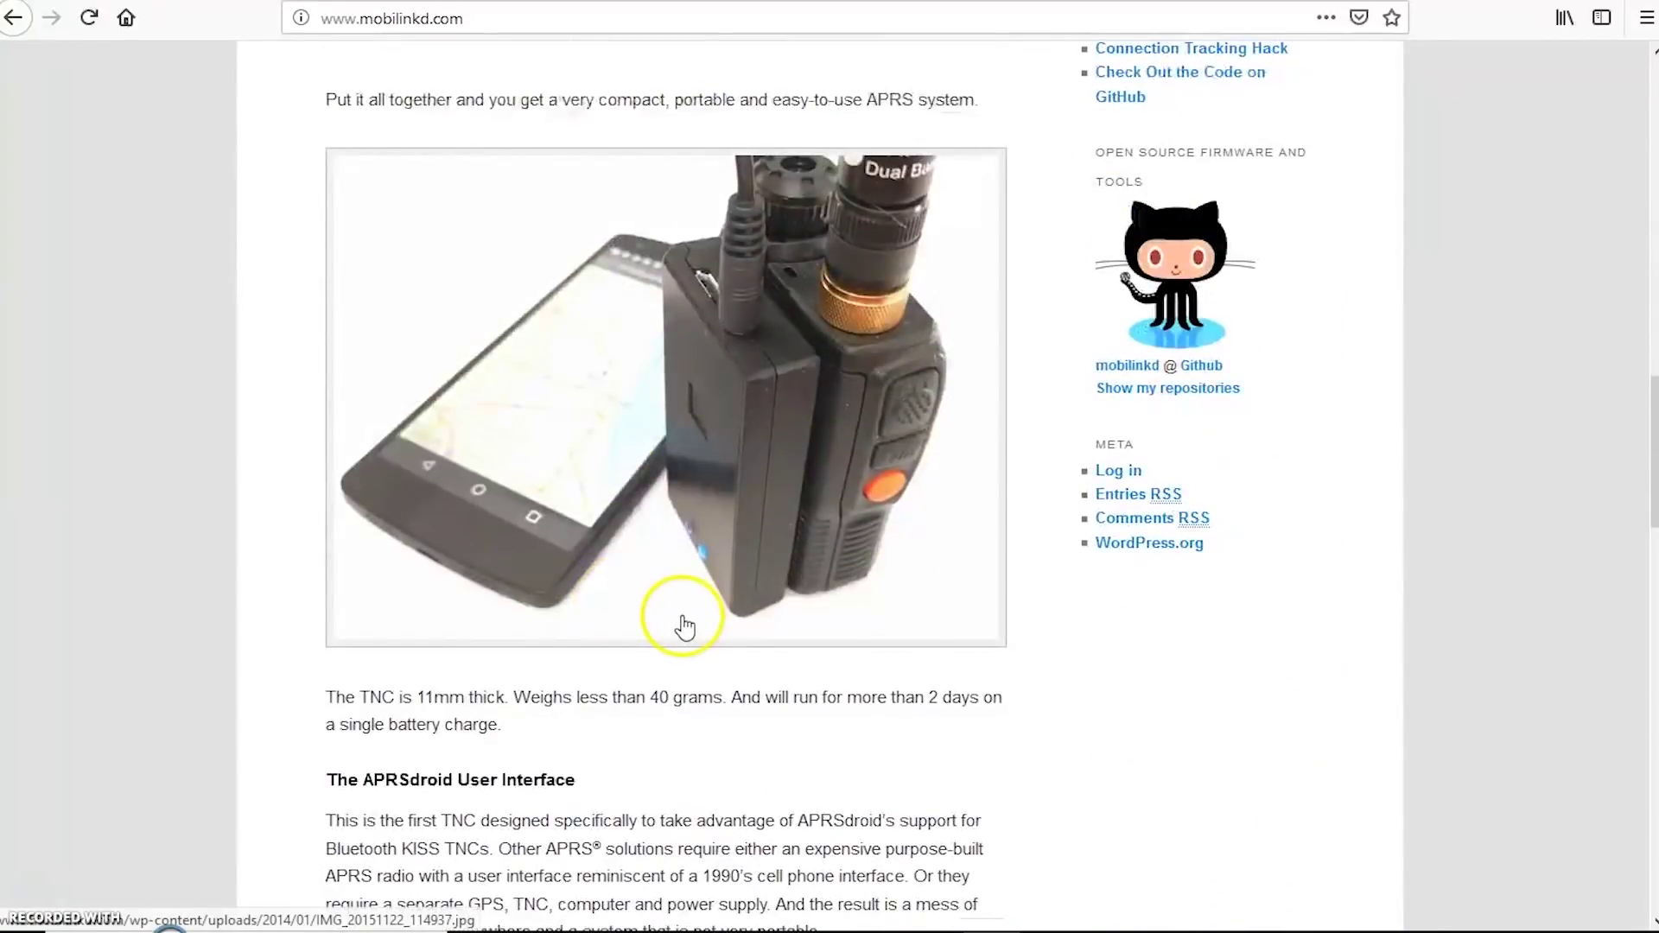
pyautogui.scroll(20, 684, 621)
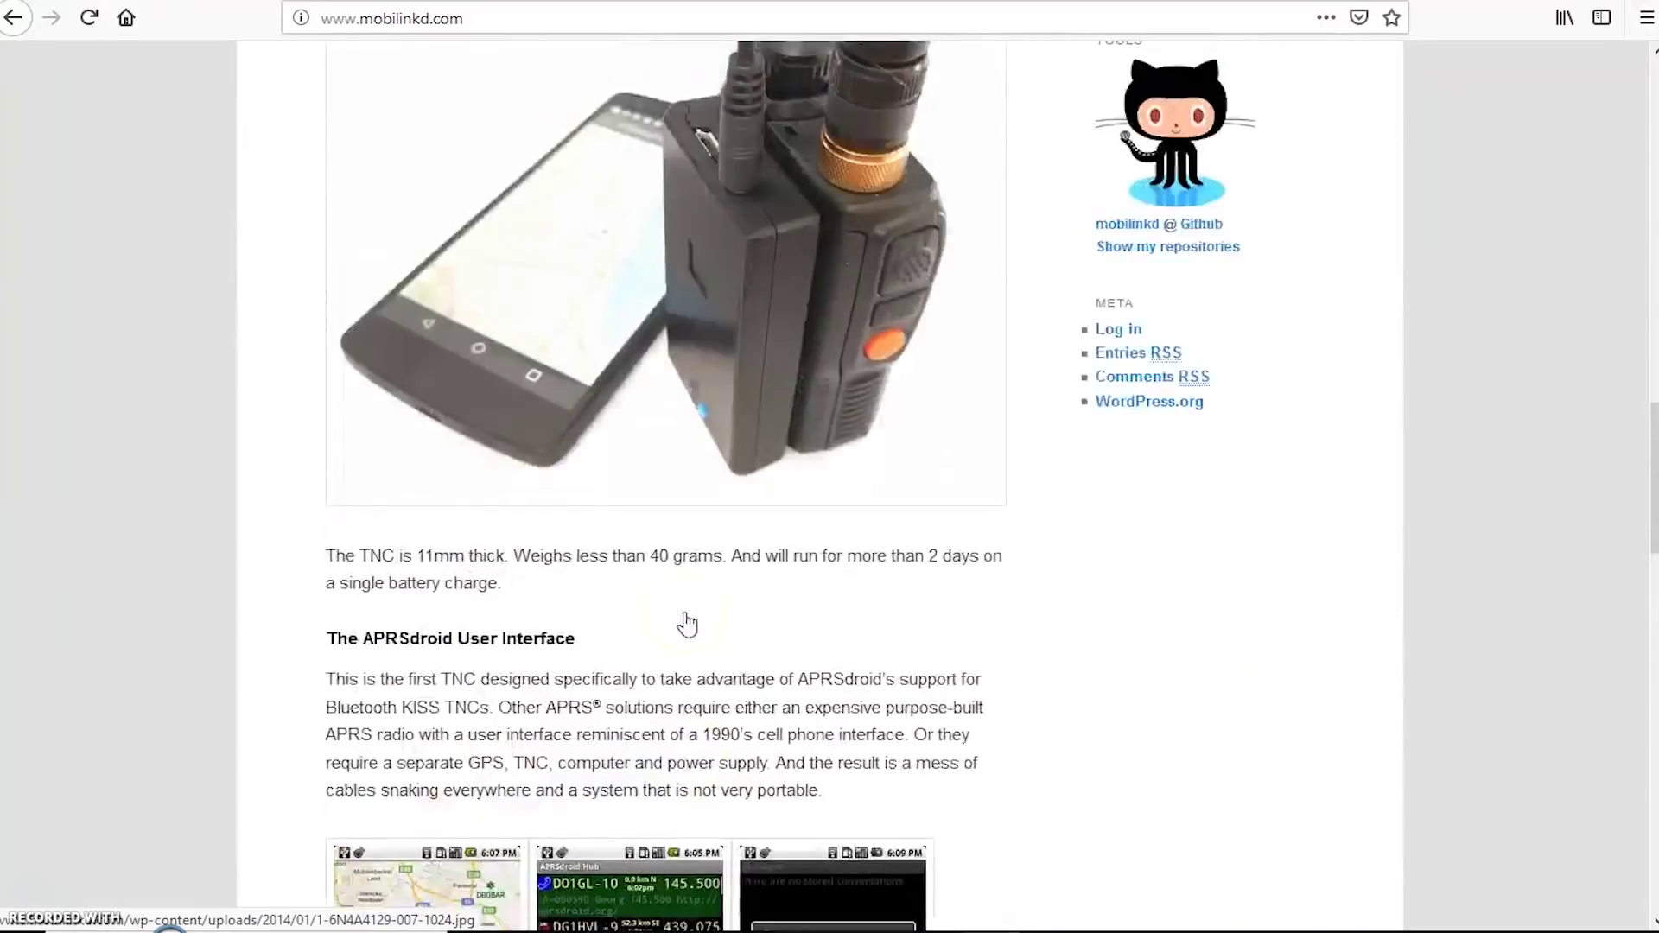
pyautogui.scroll(-5, 684, 621)
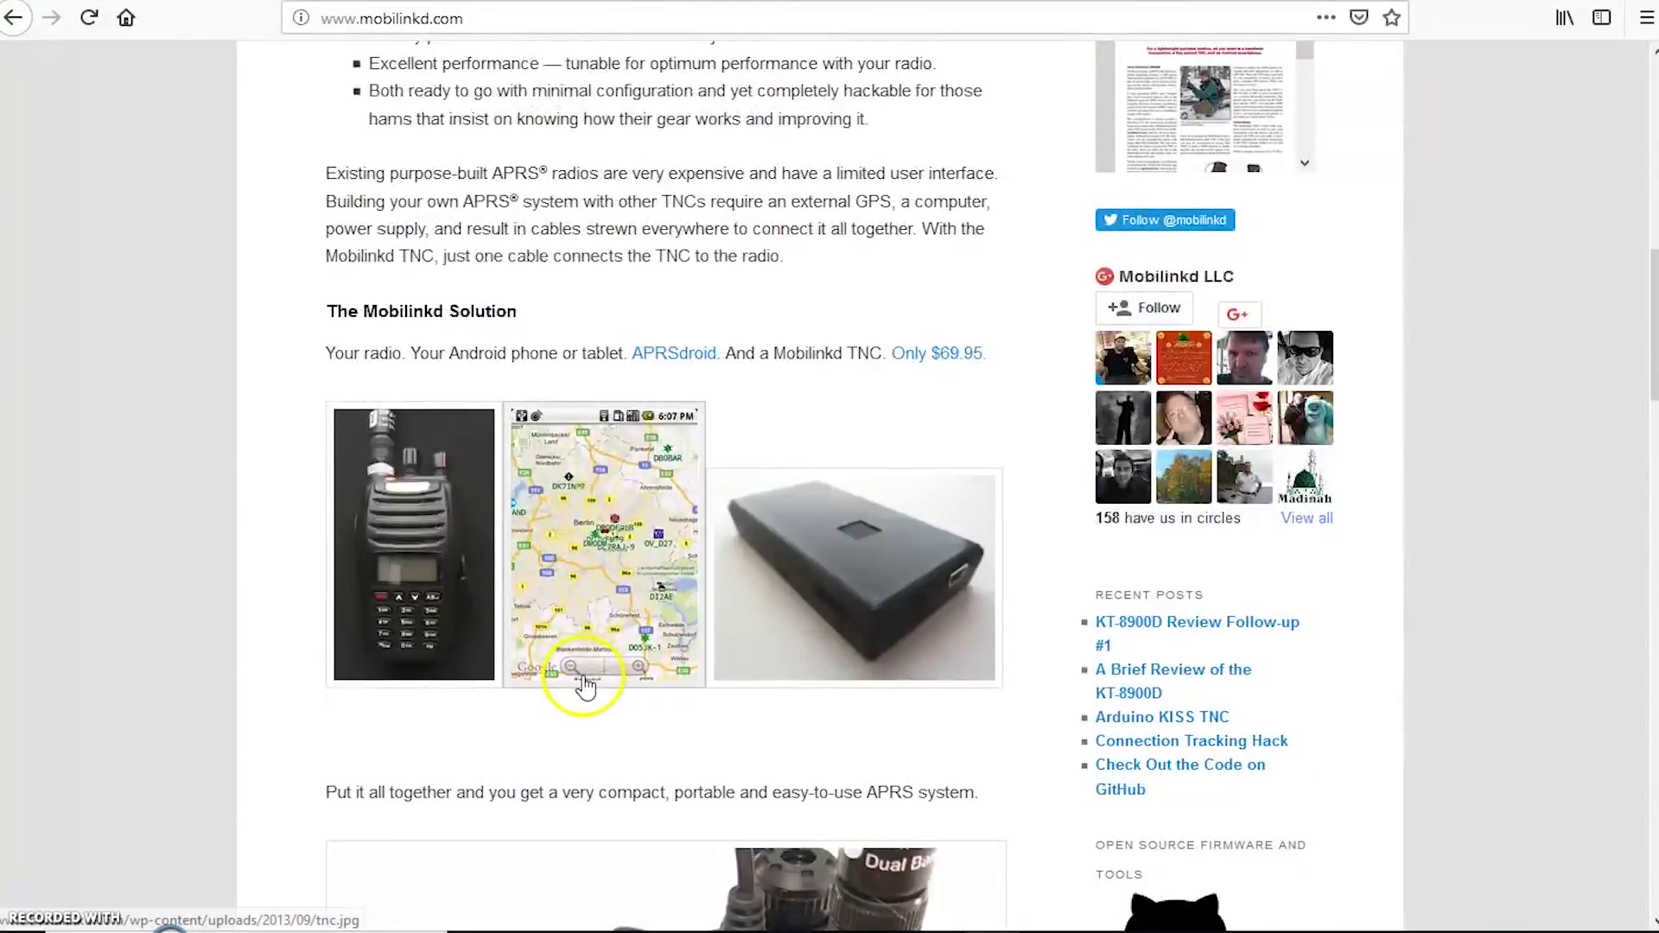
pyautogui.scroll(13, 657, 639)
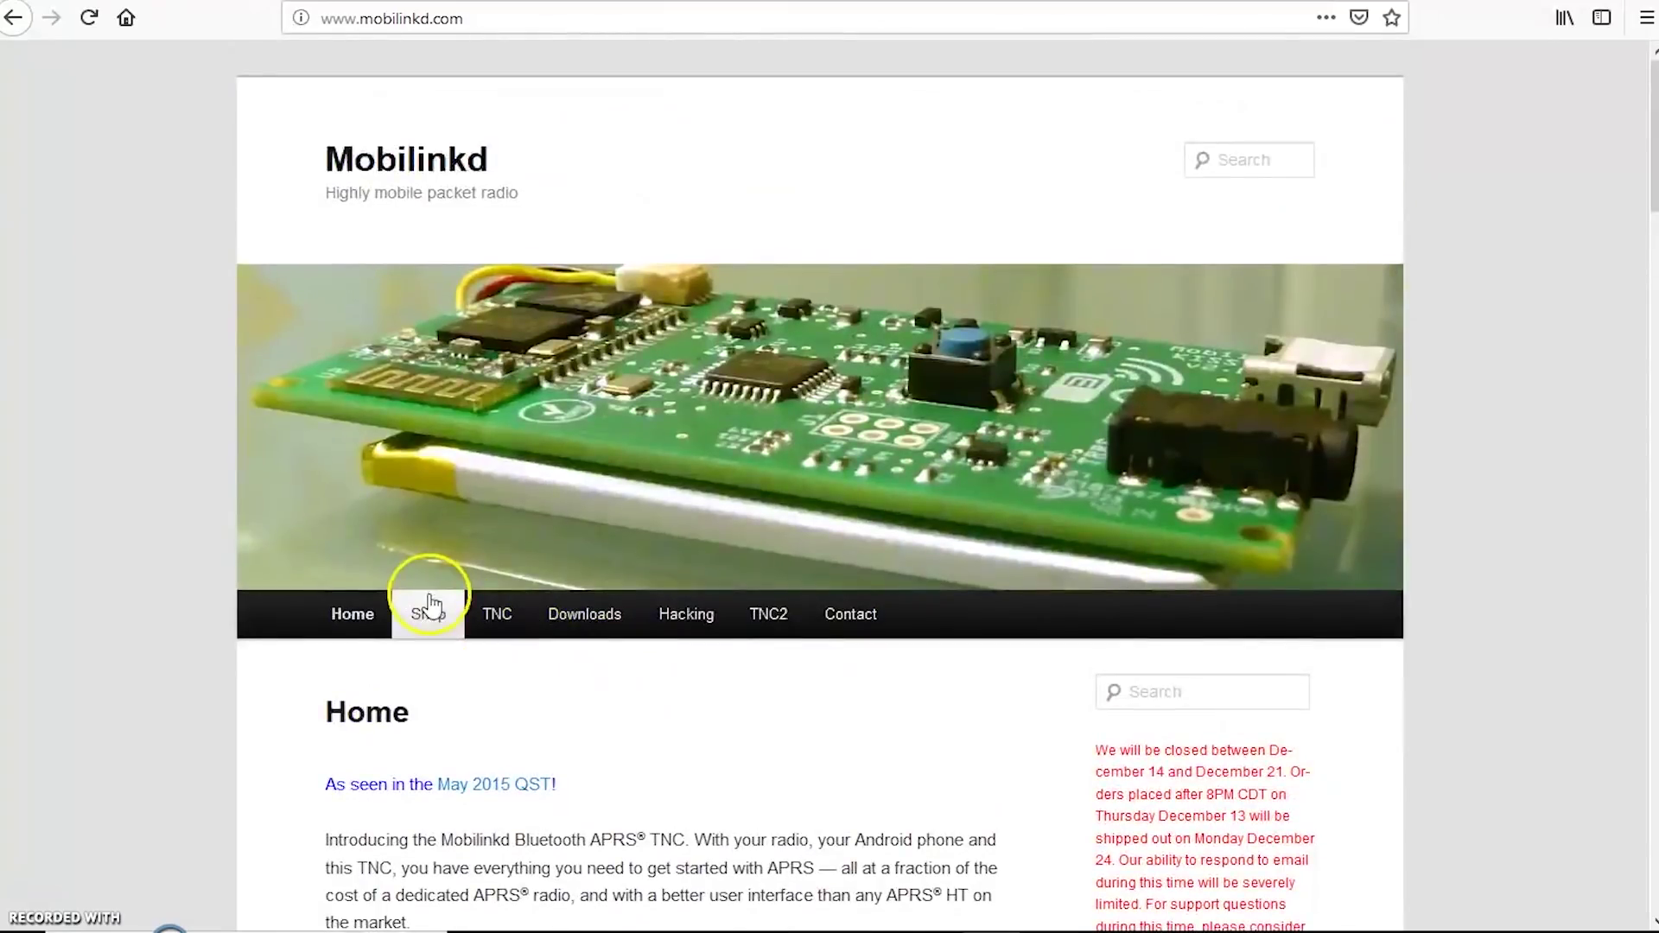
# Step: Open the Mobilinkd shop and view the TNC3 product page, listed at $119.95 and sold out
pyautogui.click(438, 610)
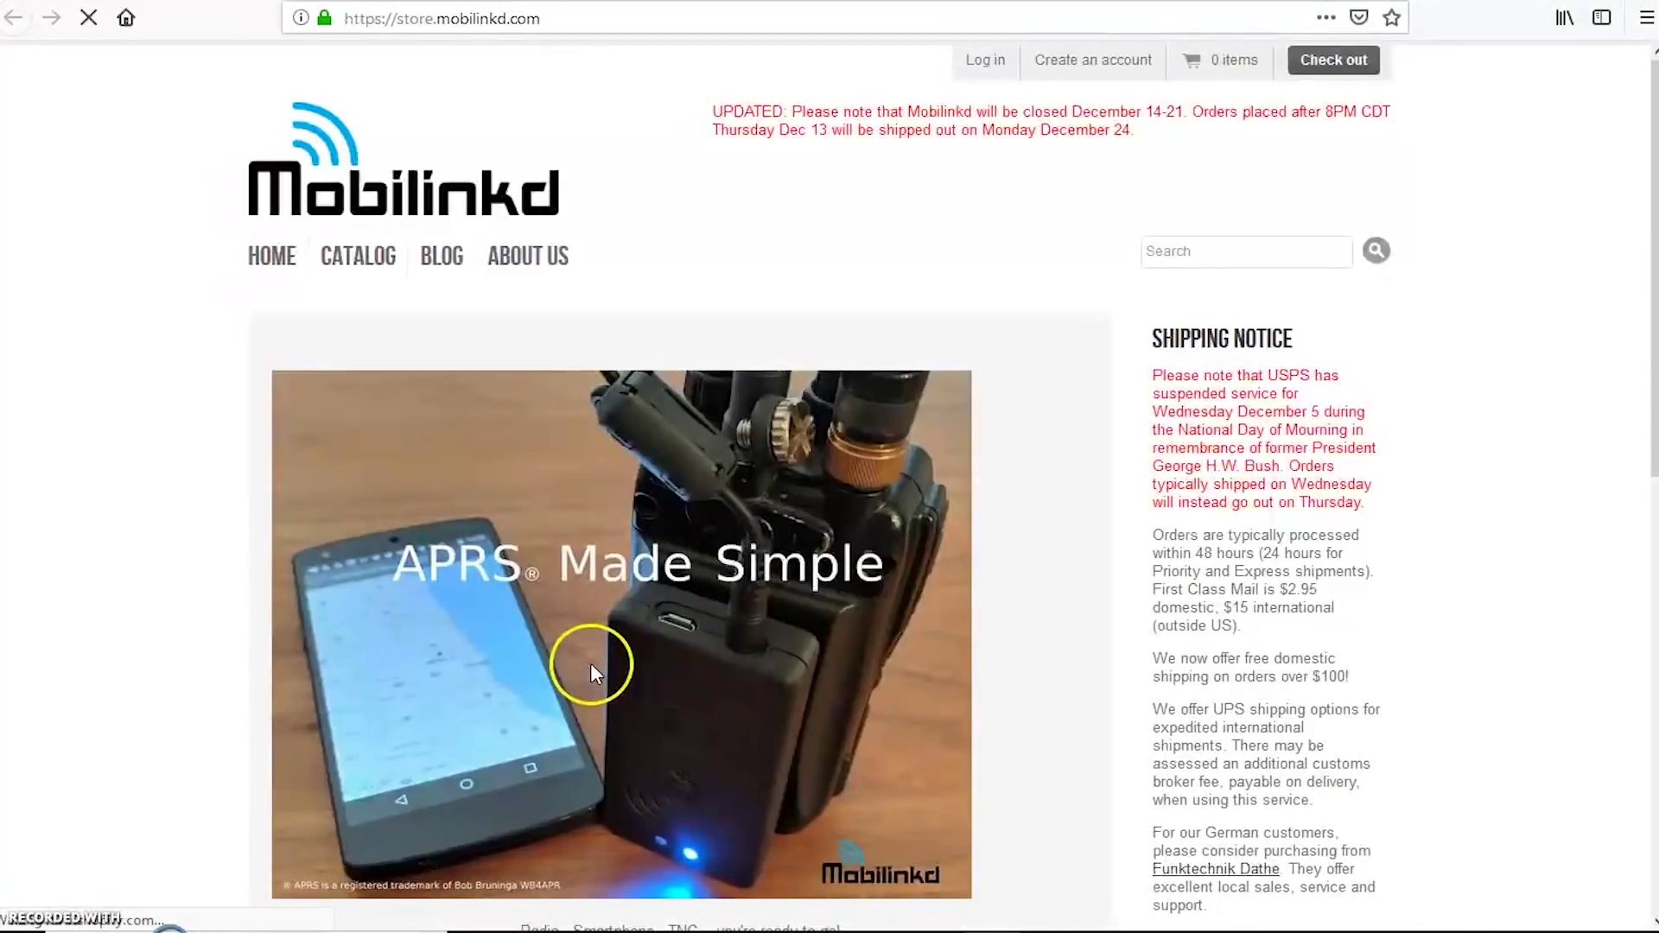
pyautogui.scroll(-6, 637, 622)
pyautogui.scroll(-3, 636, 624)
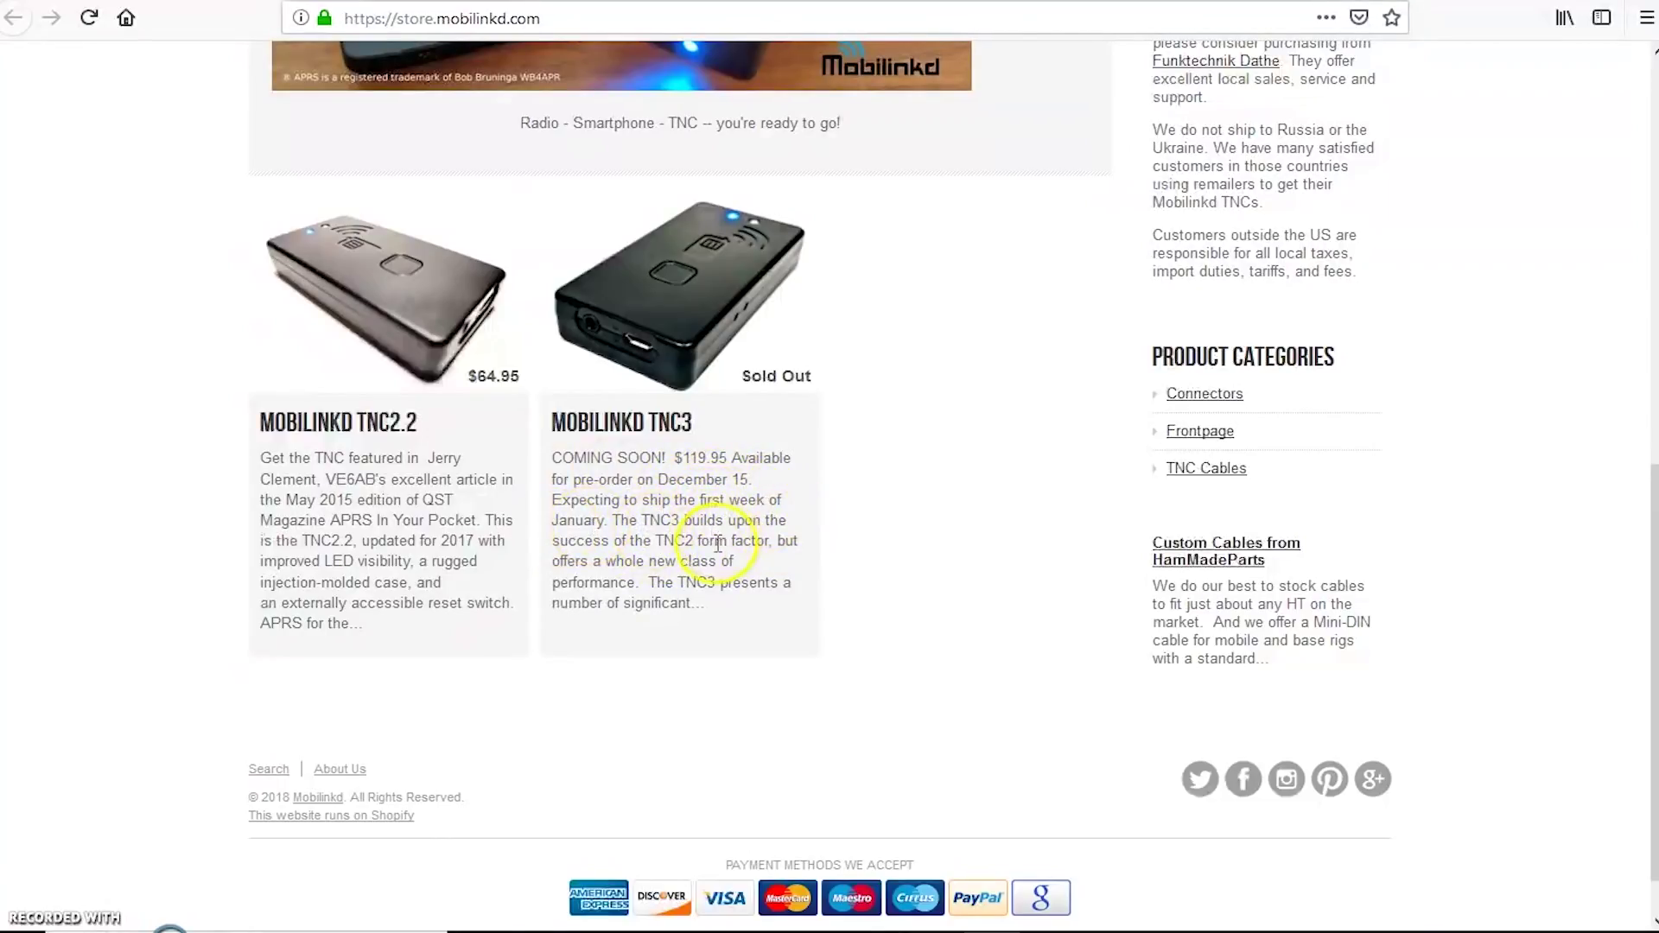
pyautogui.click(712, 389)
pyautogui.scroll(-2, 860, 759)
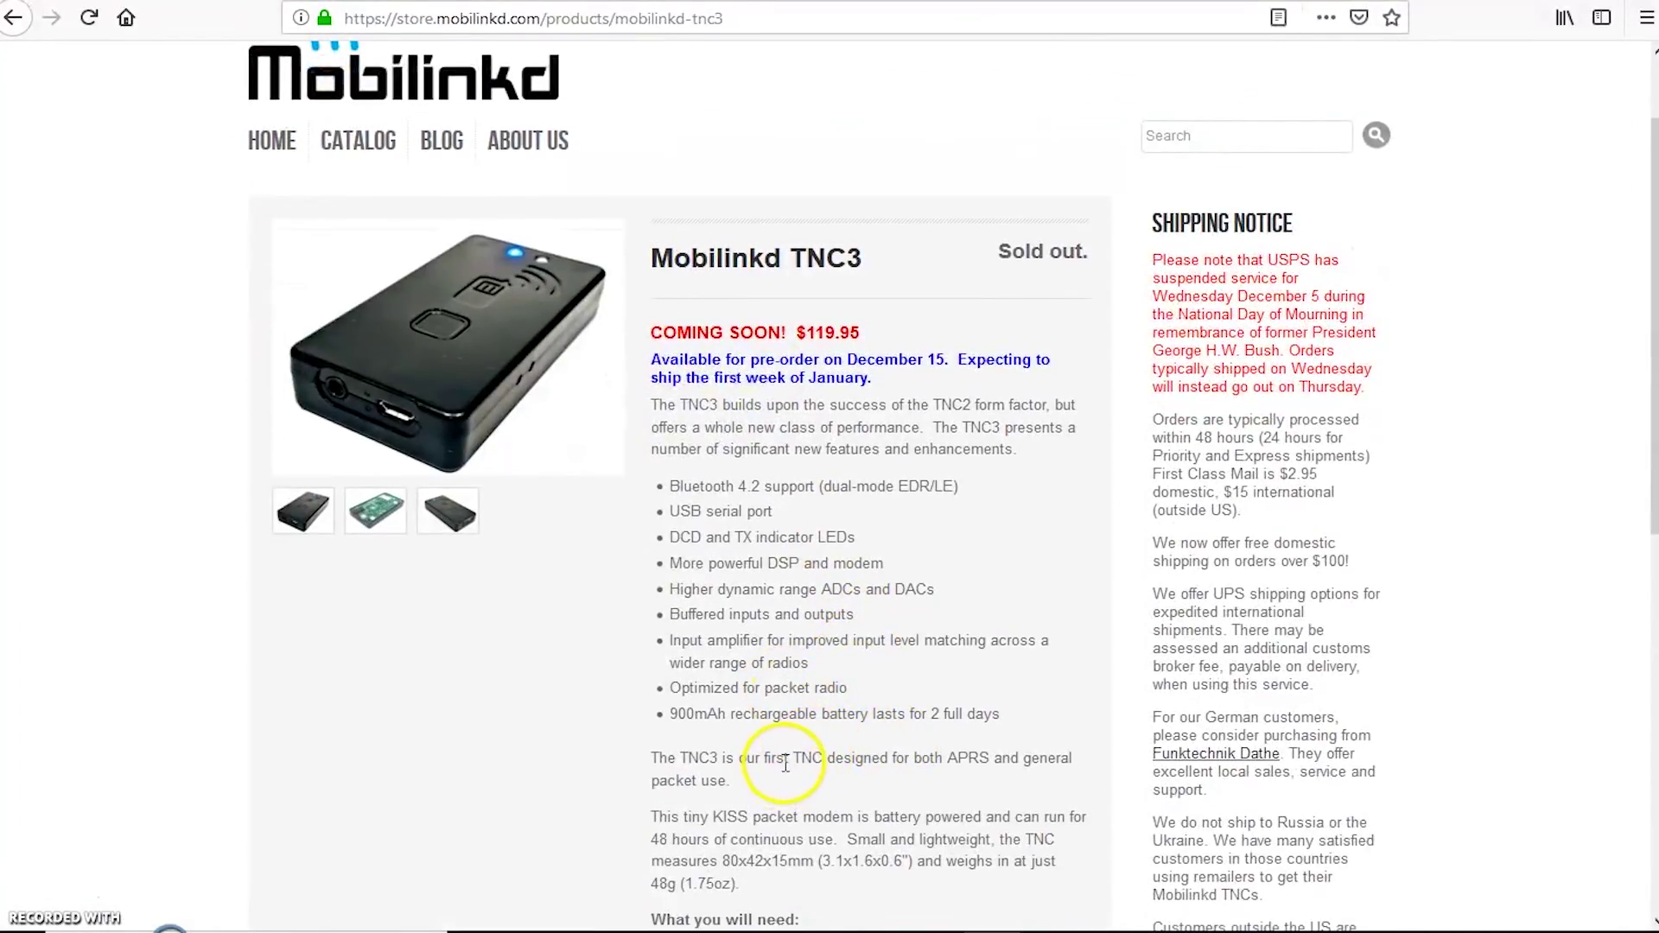
pyautogui.scroll(-4, 775, 735)
pyautogui.moveTo(730, 553); pyautogui.dragTo(728, 550)
pyautogui.moveTo(1027, 531); pyautogui.dragTo(1025, 529)
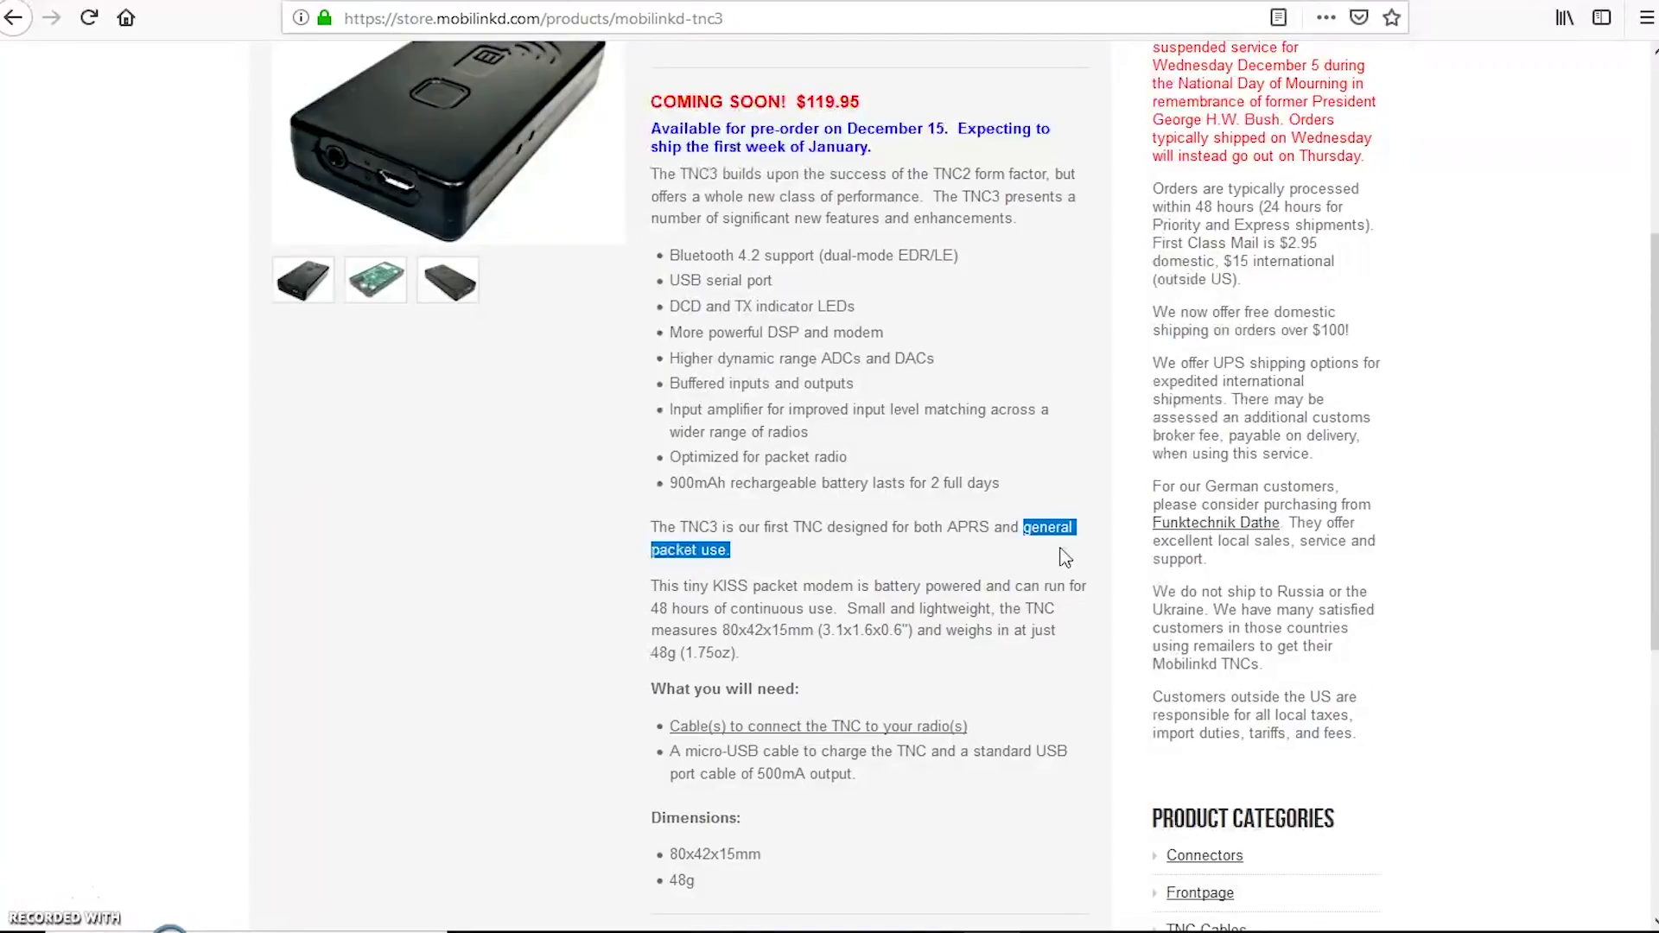
pyautogui.click(1041, 544)
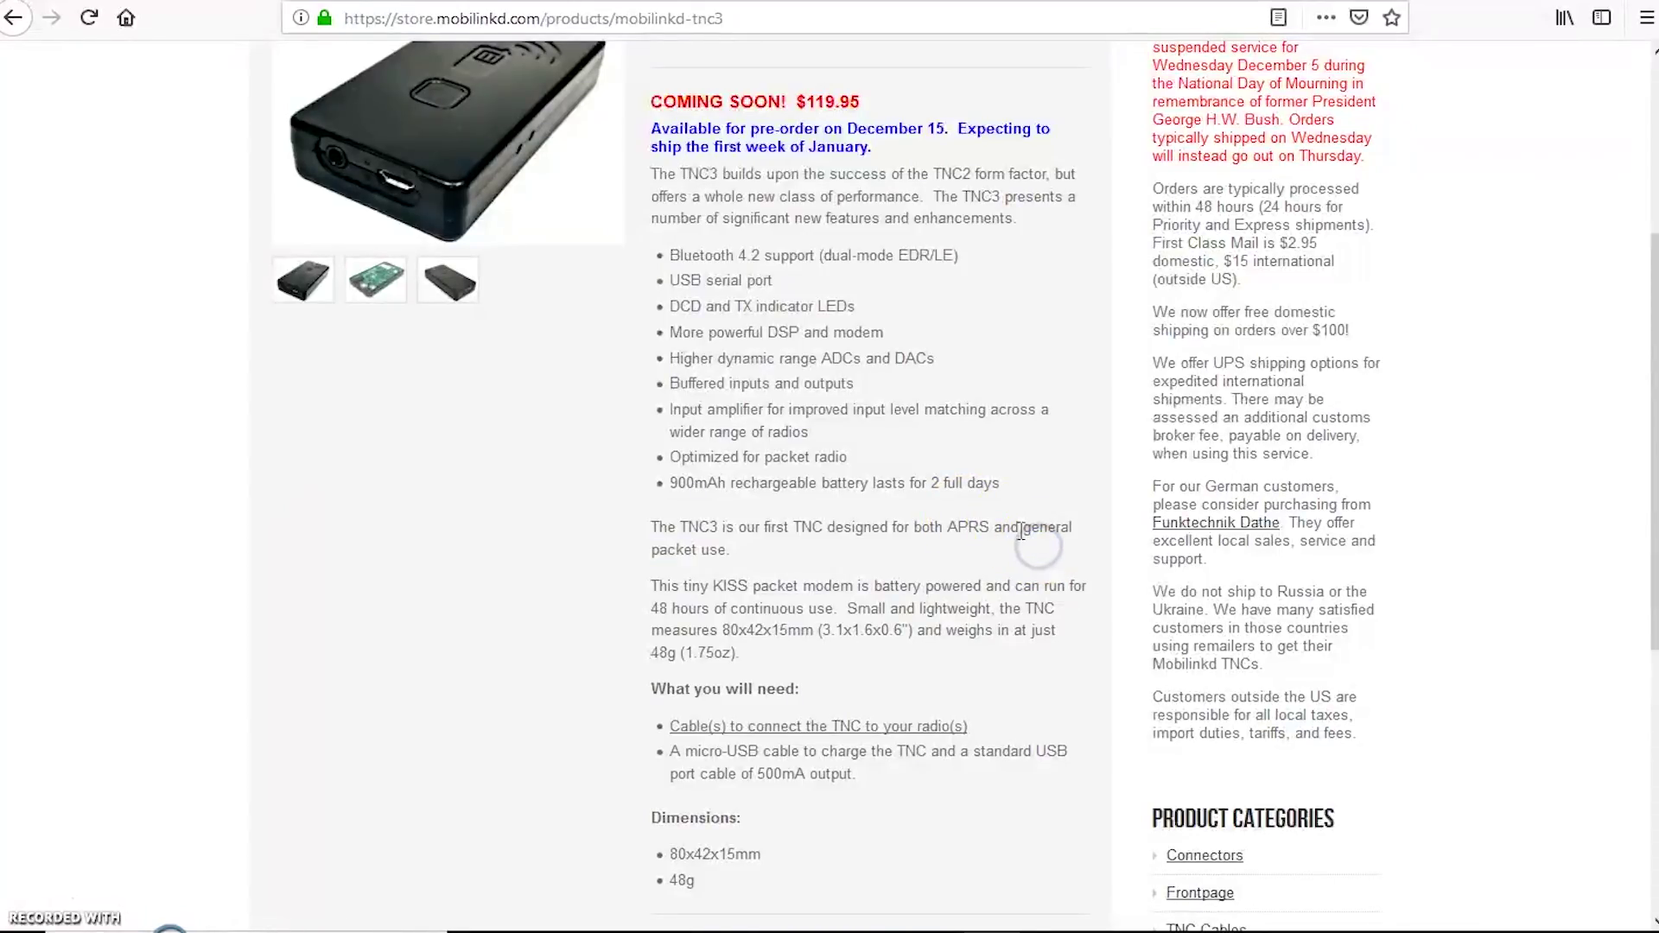
pyautogui.click(813, 367)
pyautogui.scroll(3, 812, 367)
pyautogui.scroll(1, 812, 367)
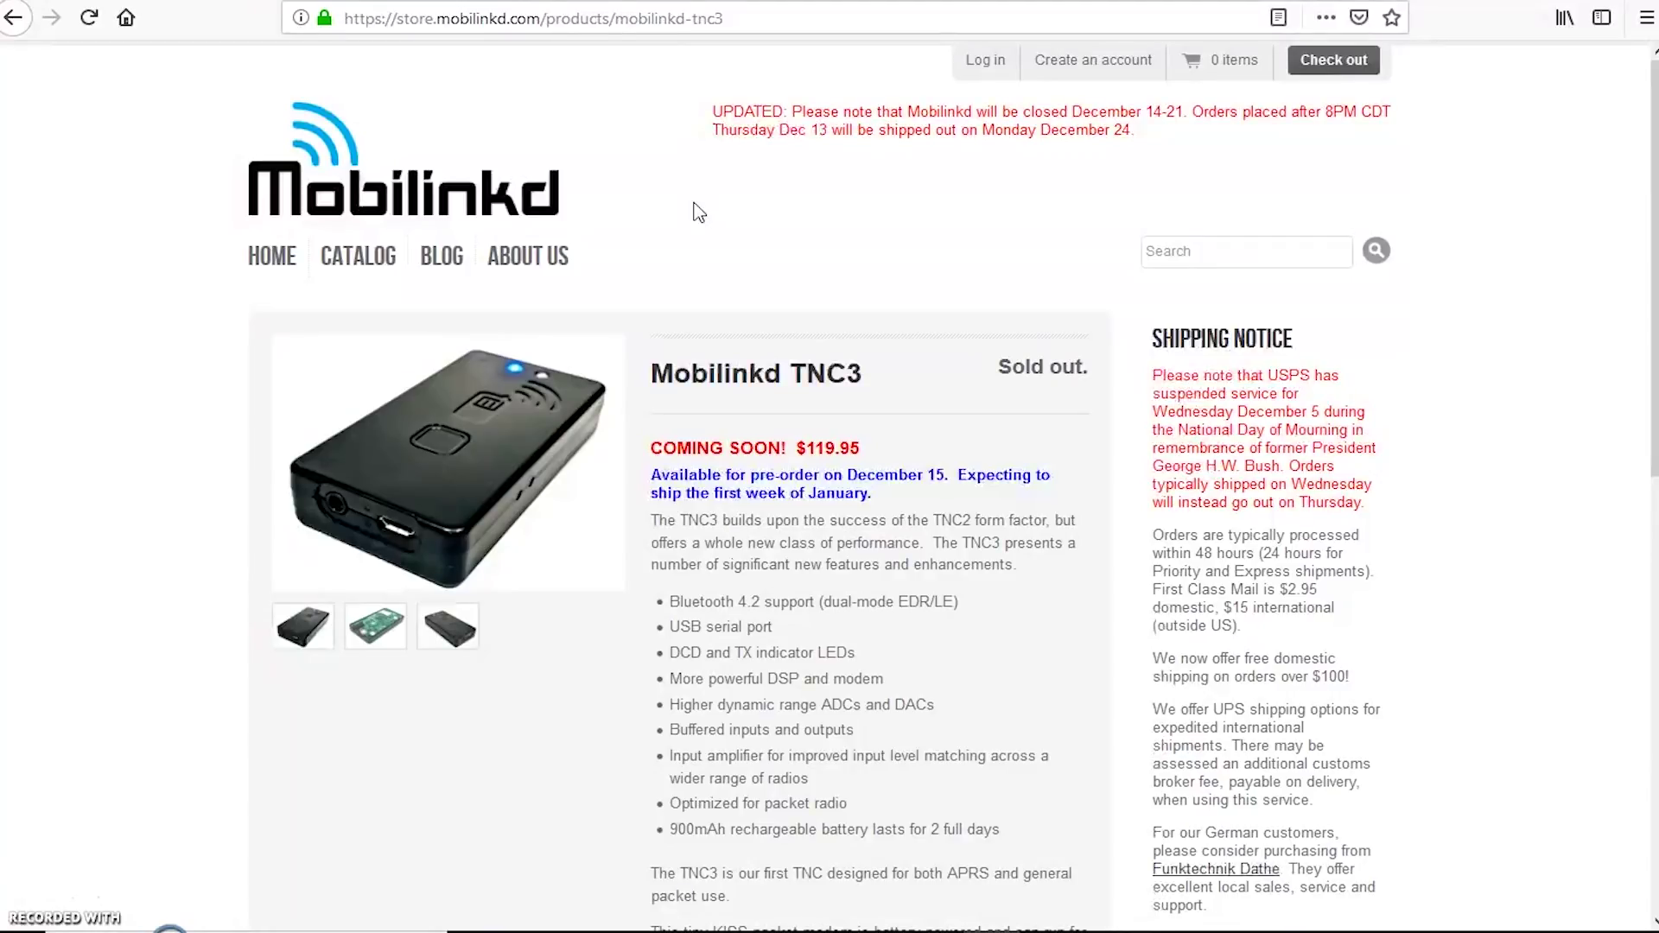
pyautogui.scroll(-3, 833, 371)
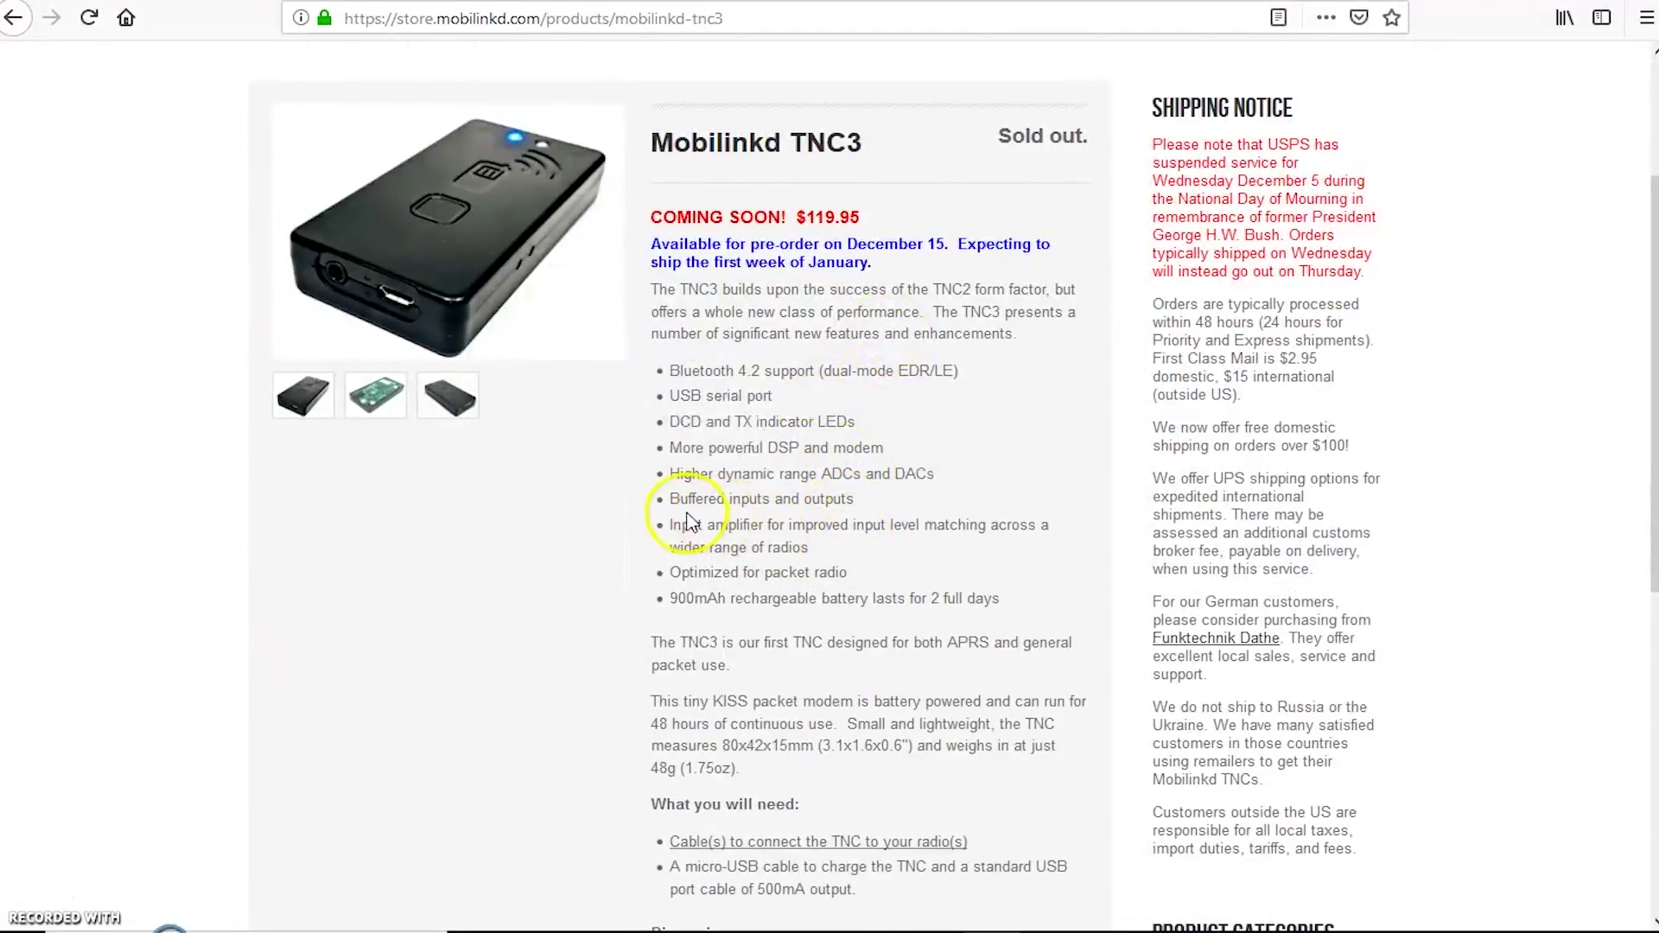
pyautogui.click(689, 499)
pyautogui.moveTo(689, 499); pyautogui.dragTo(878, 511)
pyautogui.click(682, 478)
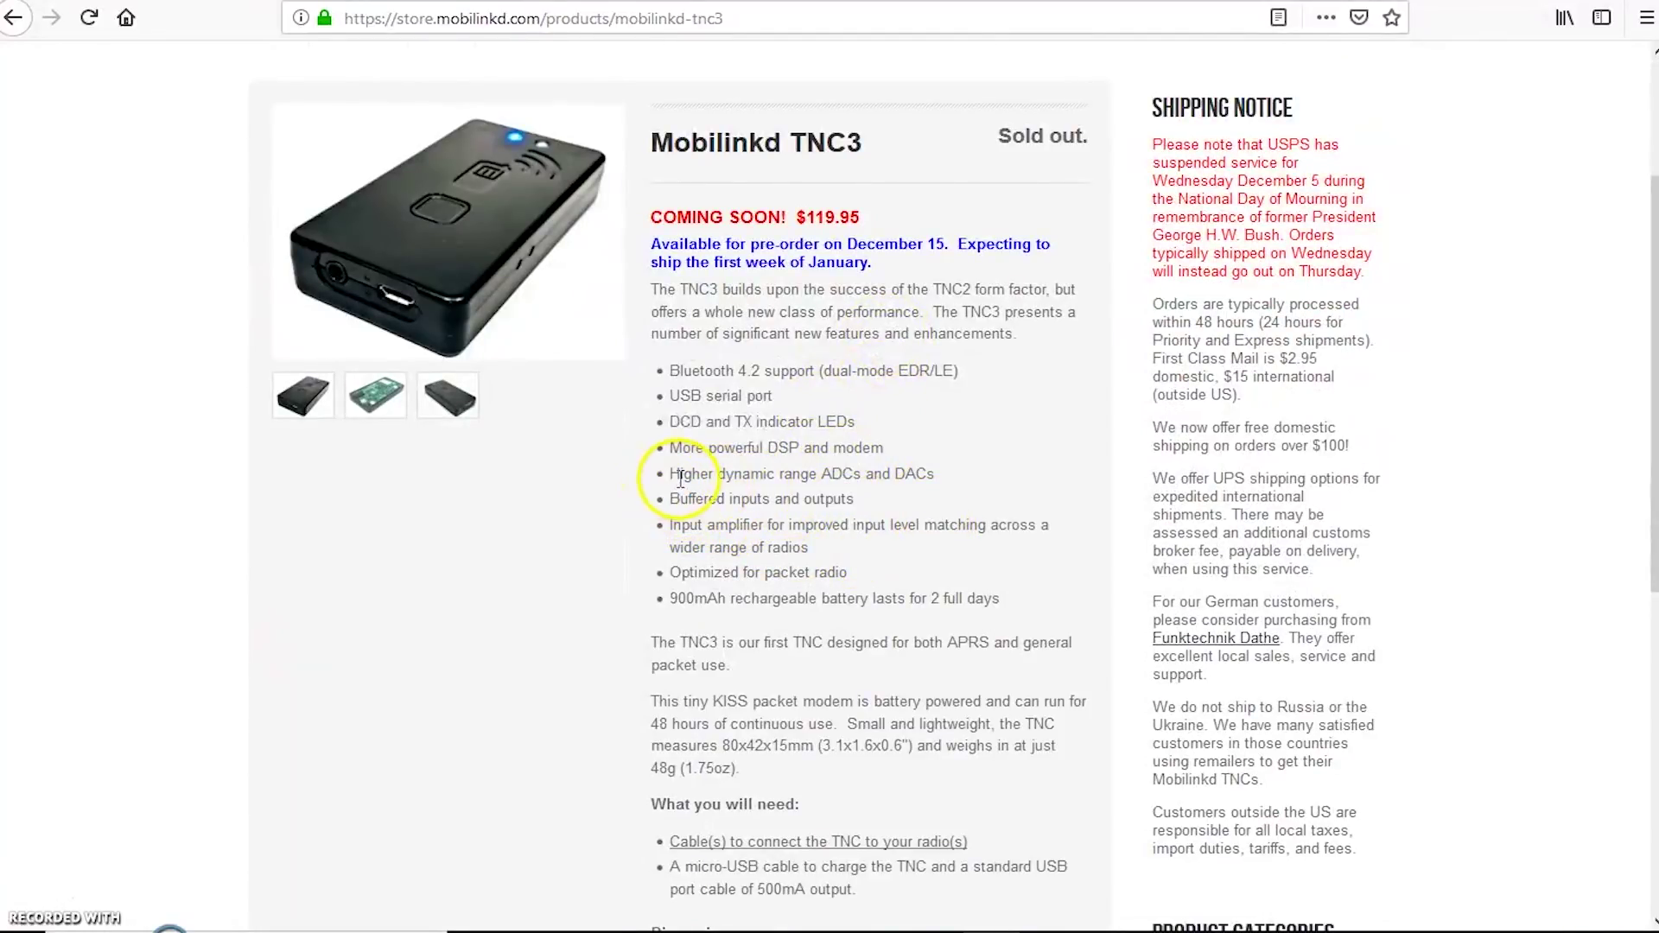
pyautogui.moveTo(683, 448); pyautogui.dragTo(904, 452)
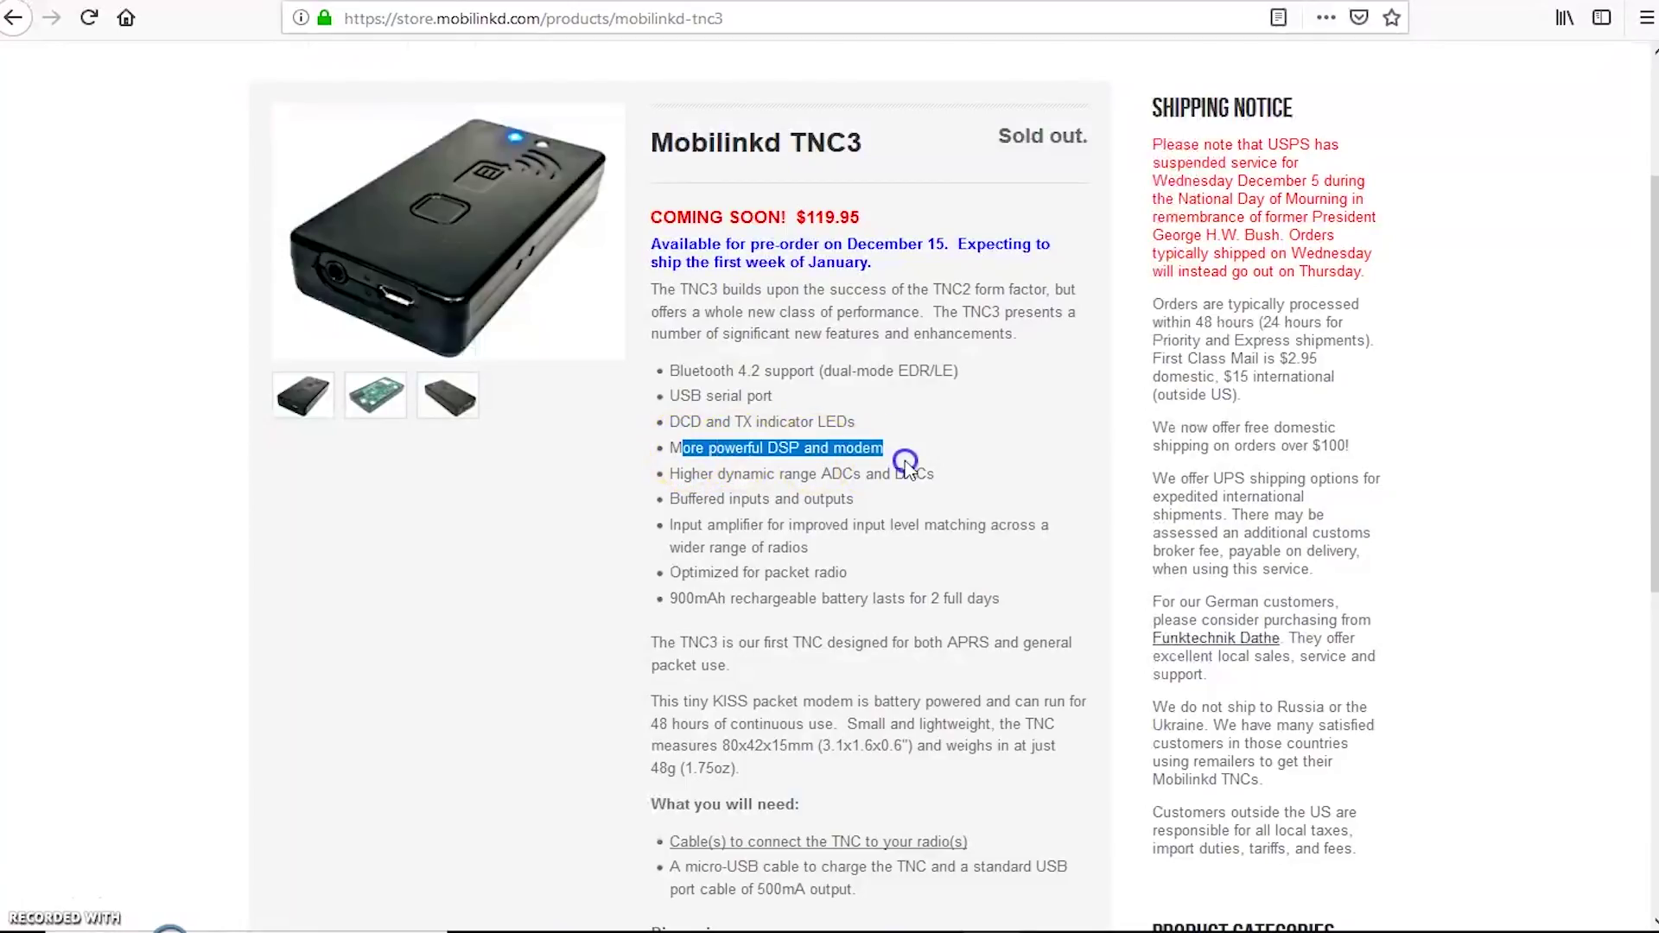
pyautogui.click(899, 572)
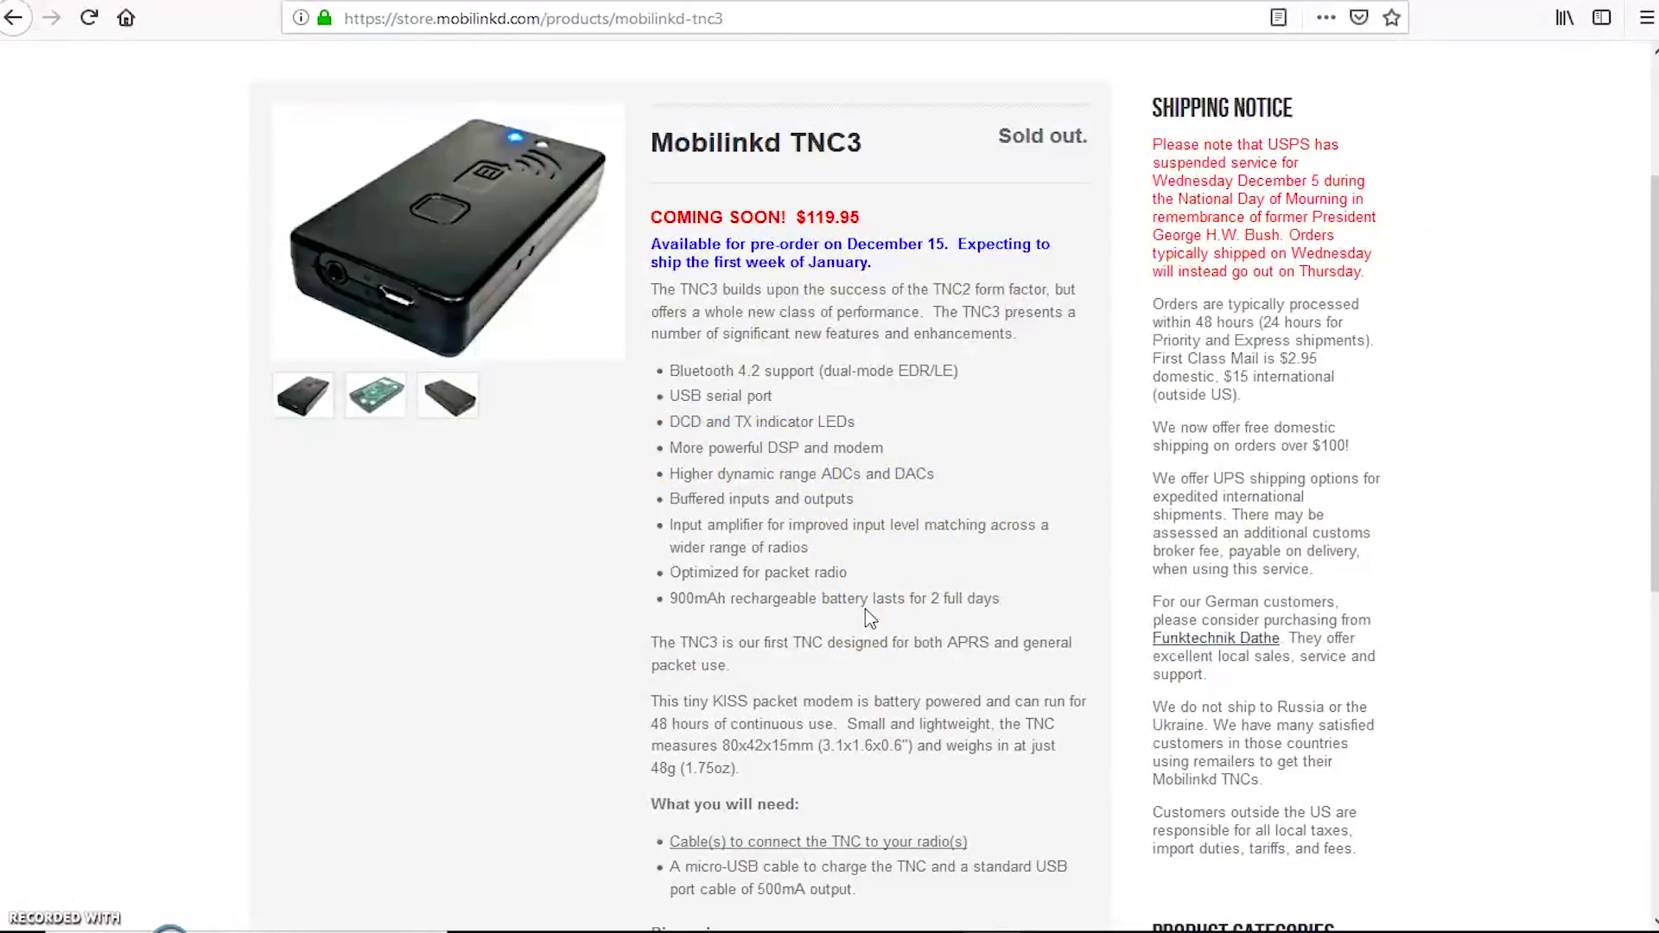
pyautogui.click(444, 118)
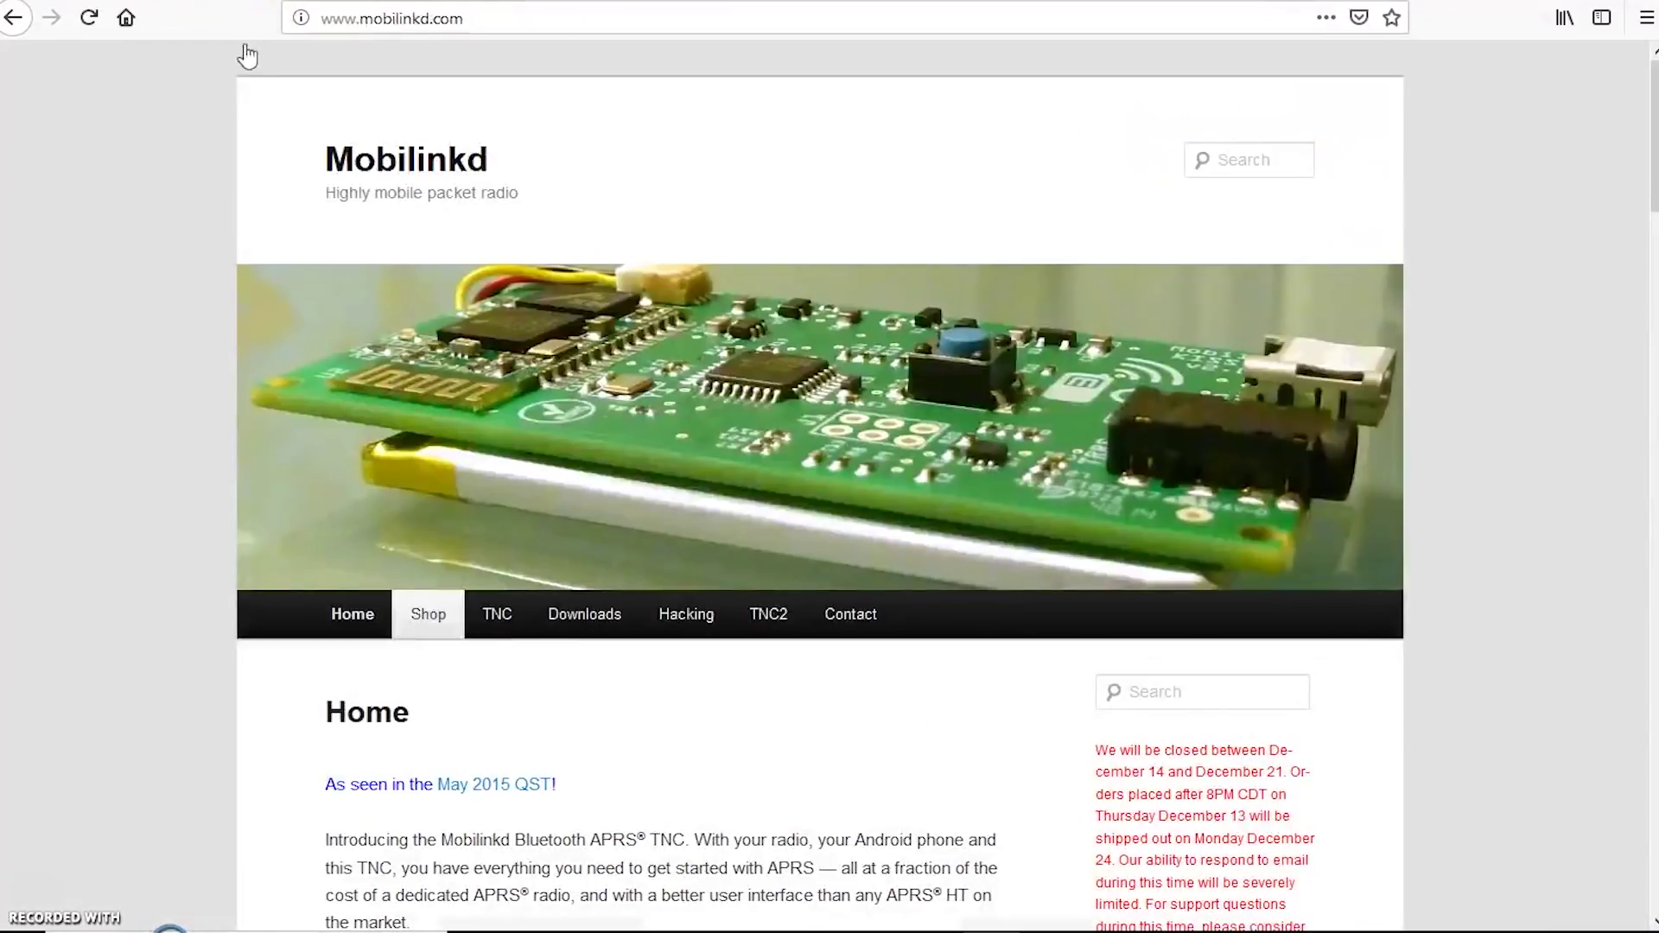
# Step: Return to mobilinkd.com, scroll through the home page, and finish at its top
pyautogui.click(1150, 560)
pyautogui.scroll(-20, 1150, 560)
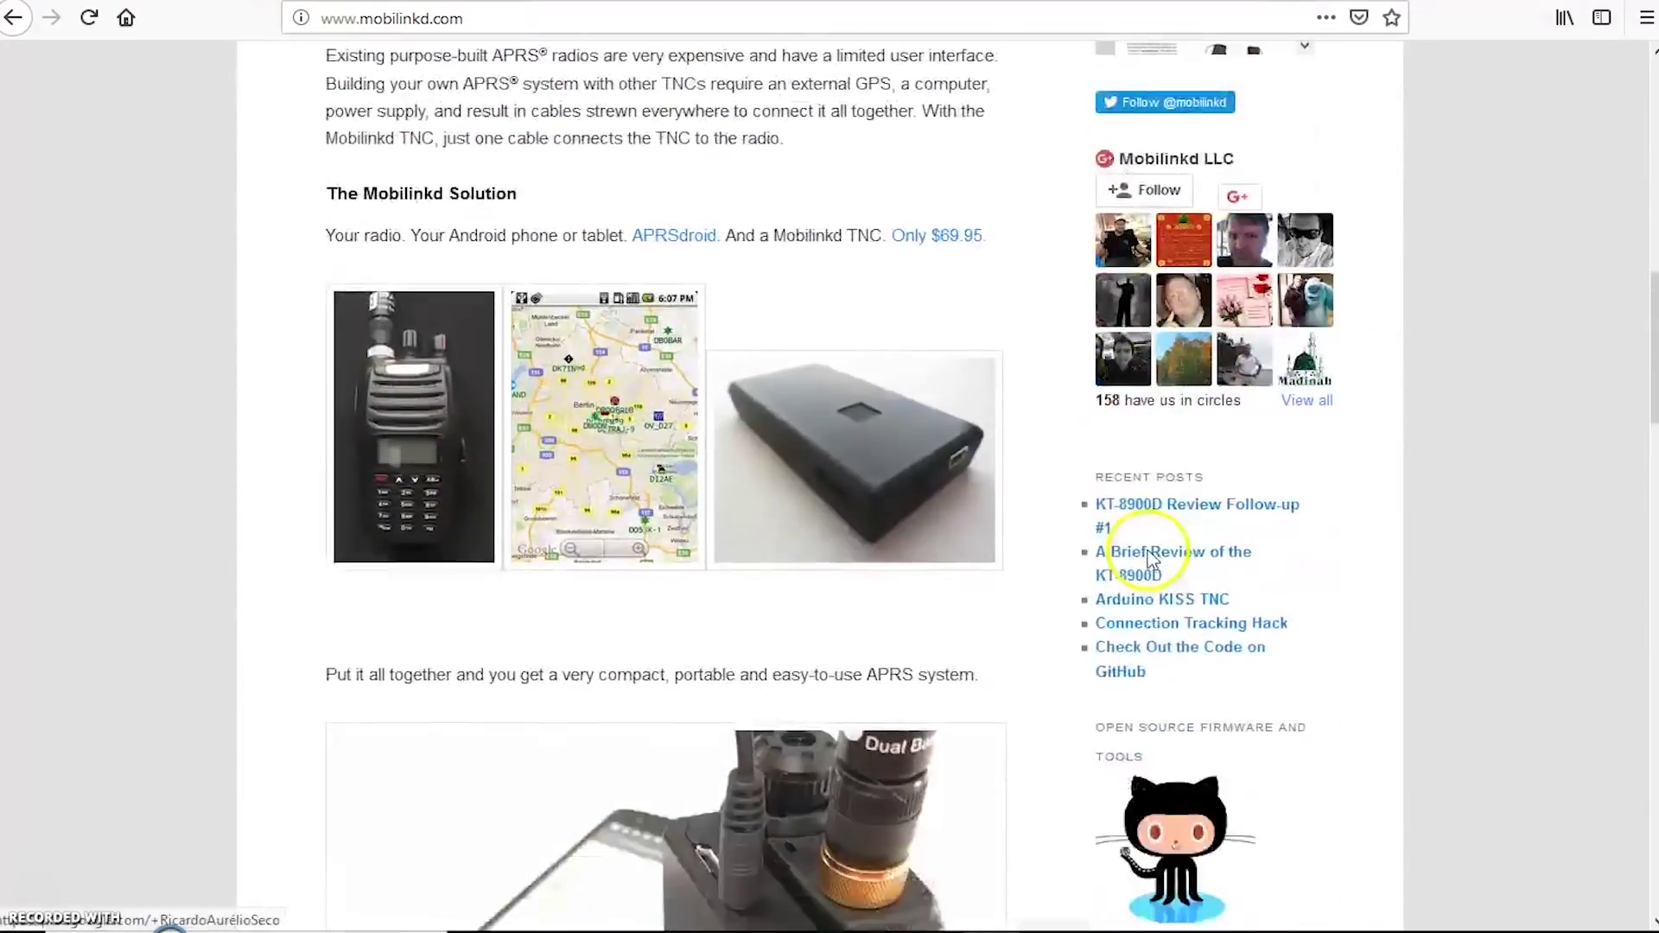
pyautogui.scroll(-10, 1152, 560)
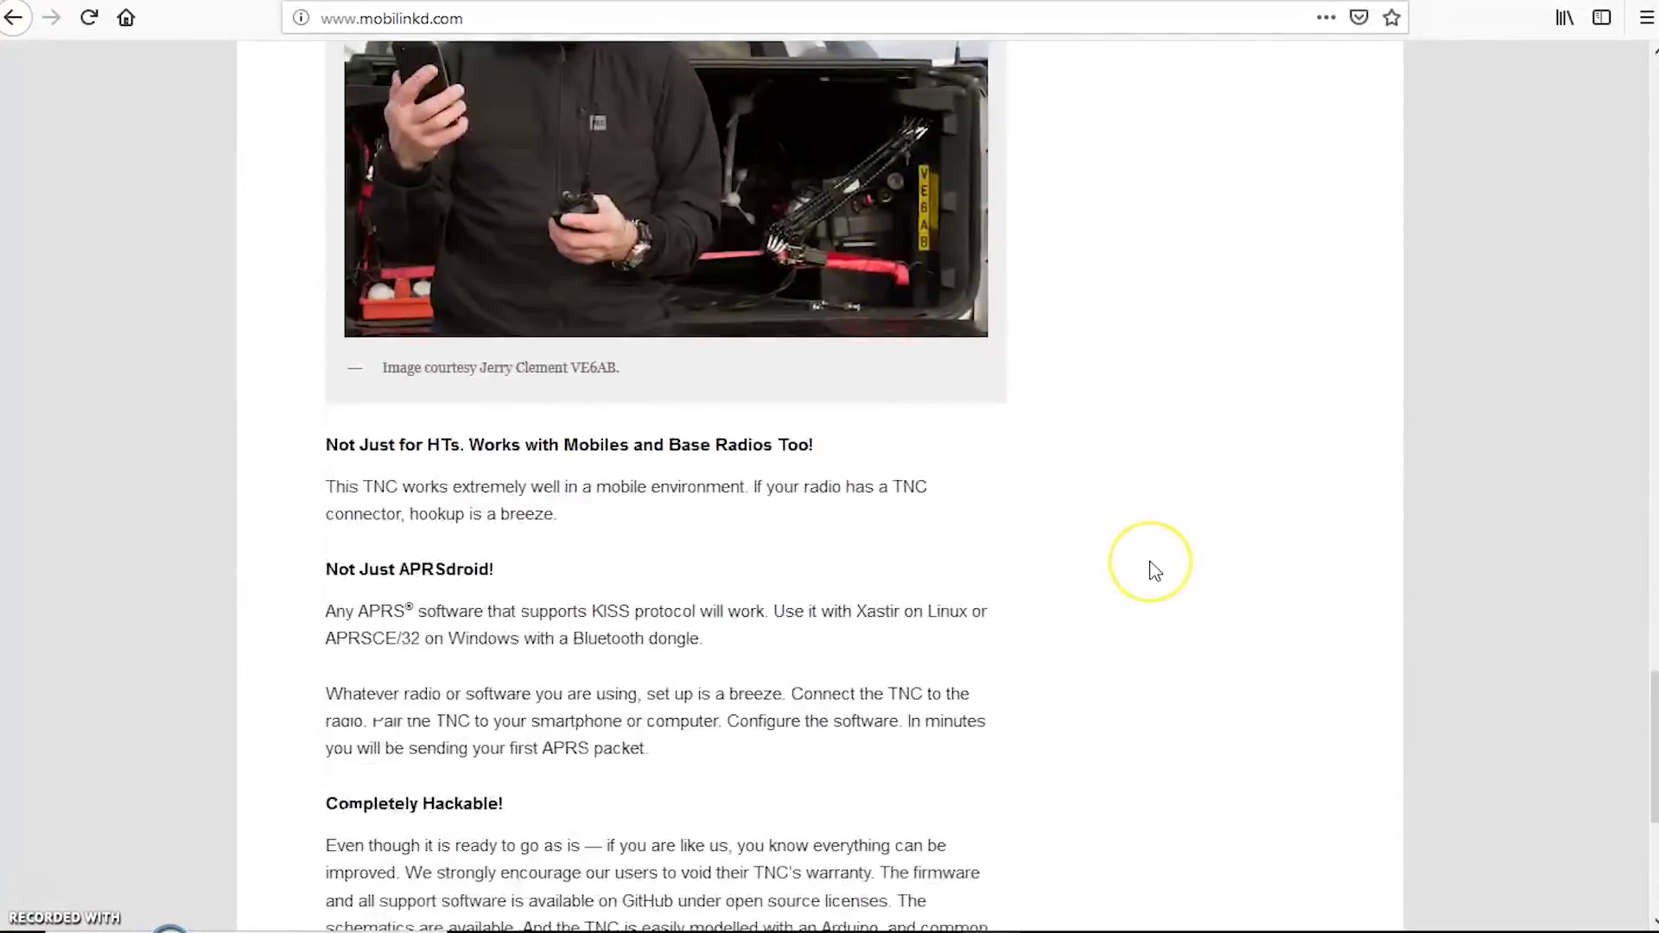
pyautogui.scroll(20, 1150, 567)
pyautogui.scroll(2, 1158, 571)
pyautogui.scroll(-8, 1158, 571)
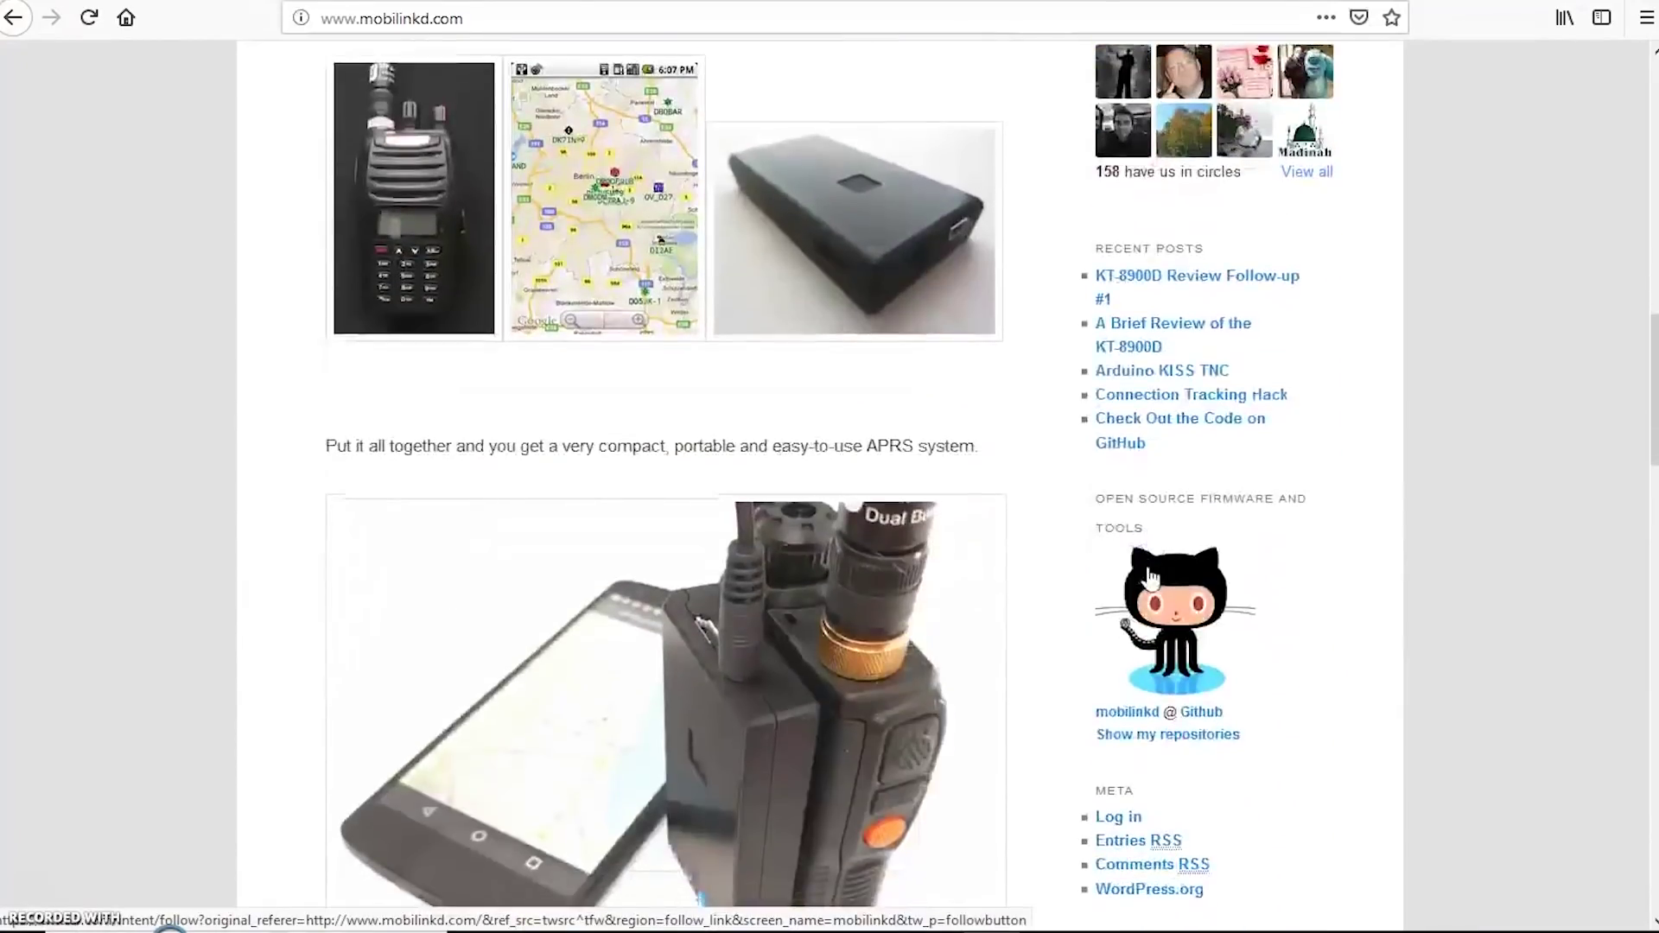
pyautogui.click(1328, 577)
pyautogui.scroll(10, 1325, 575)
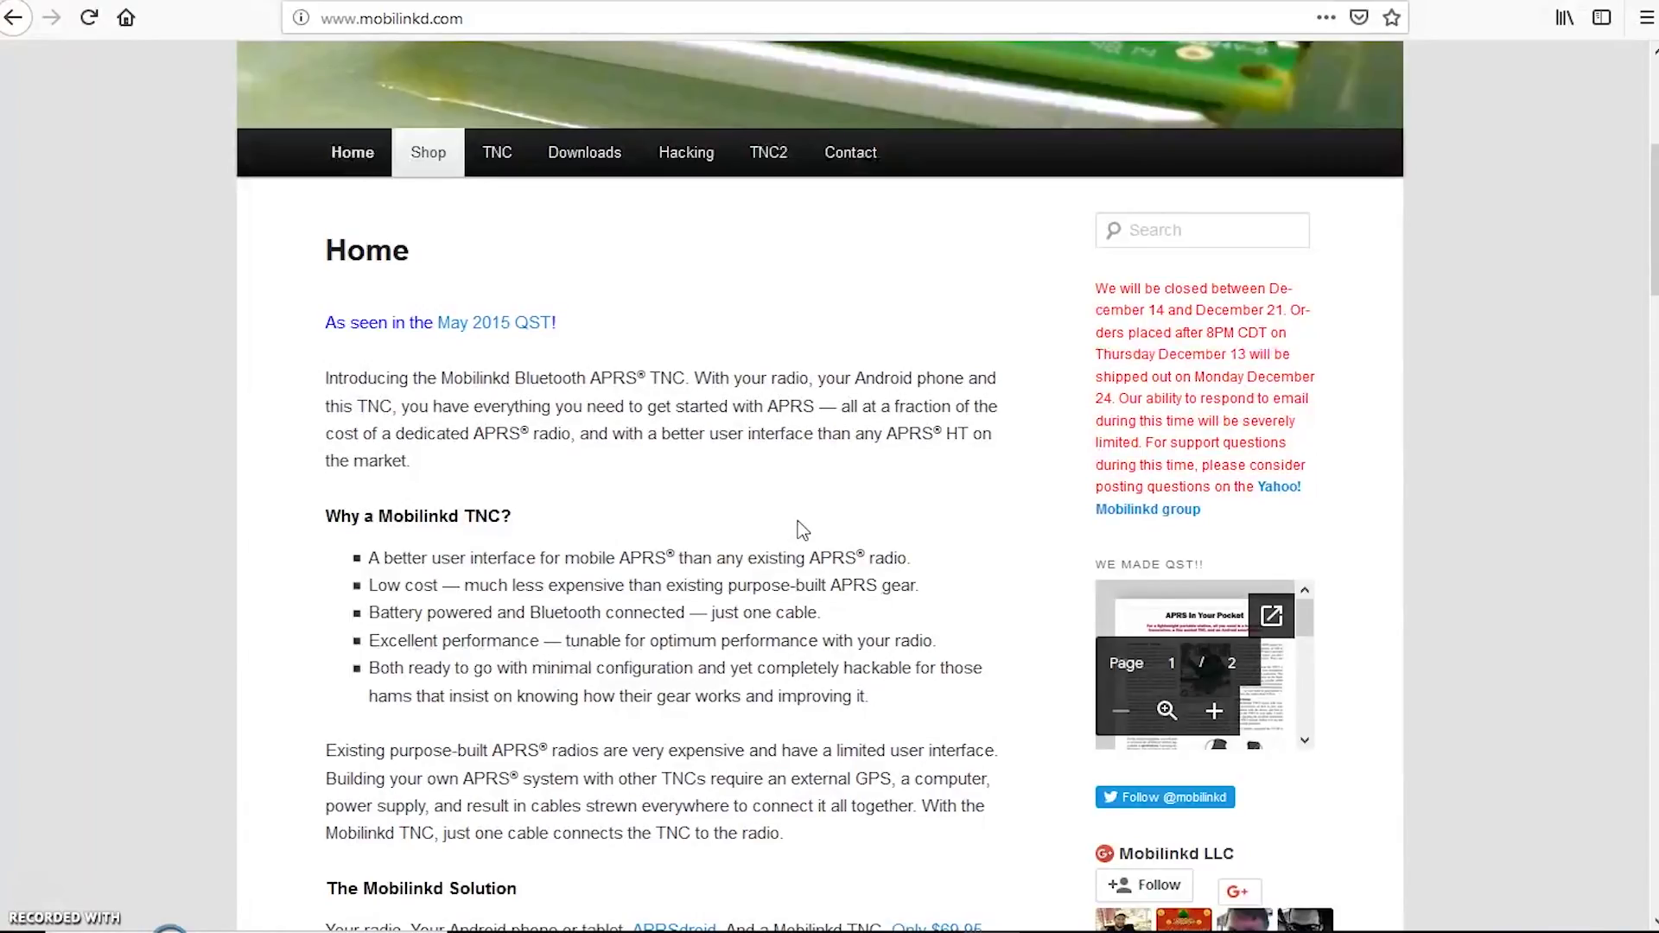
pyautogui.scroll(5, 791, 529)
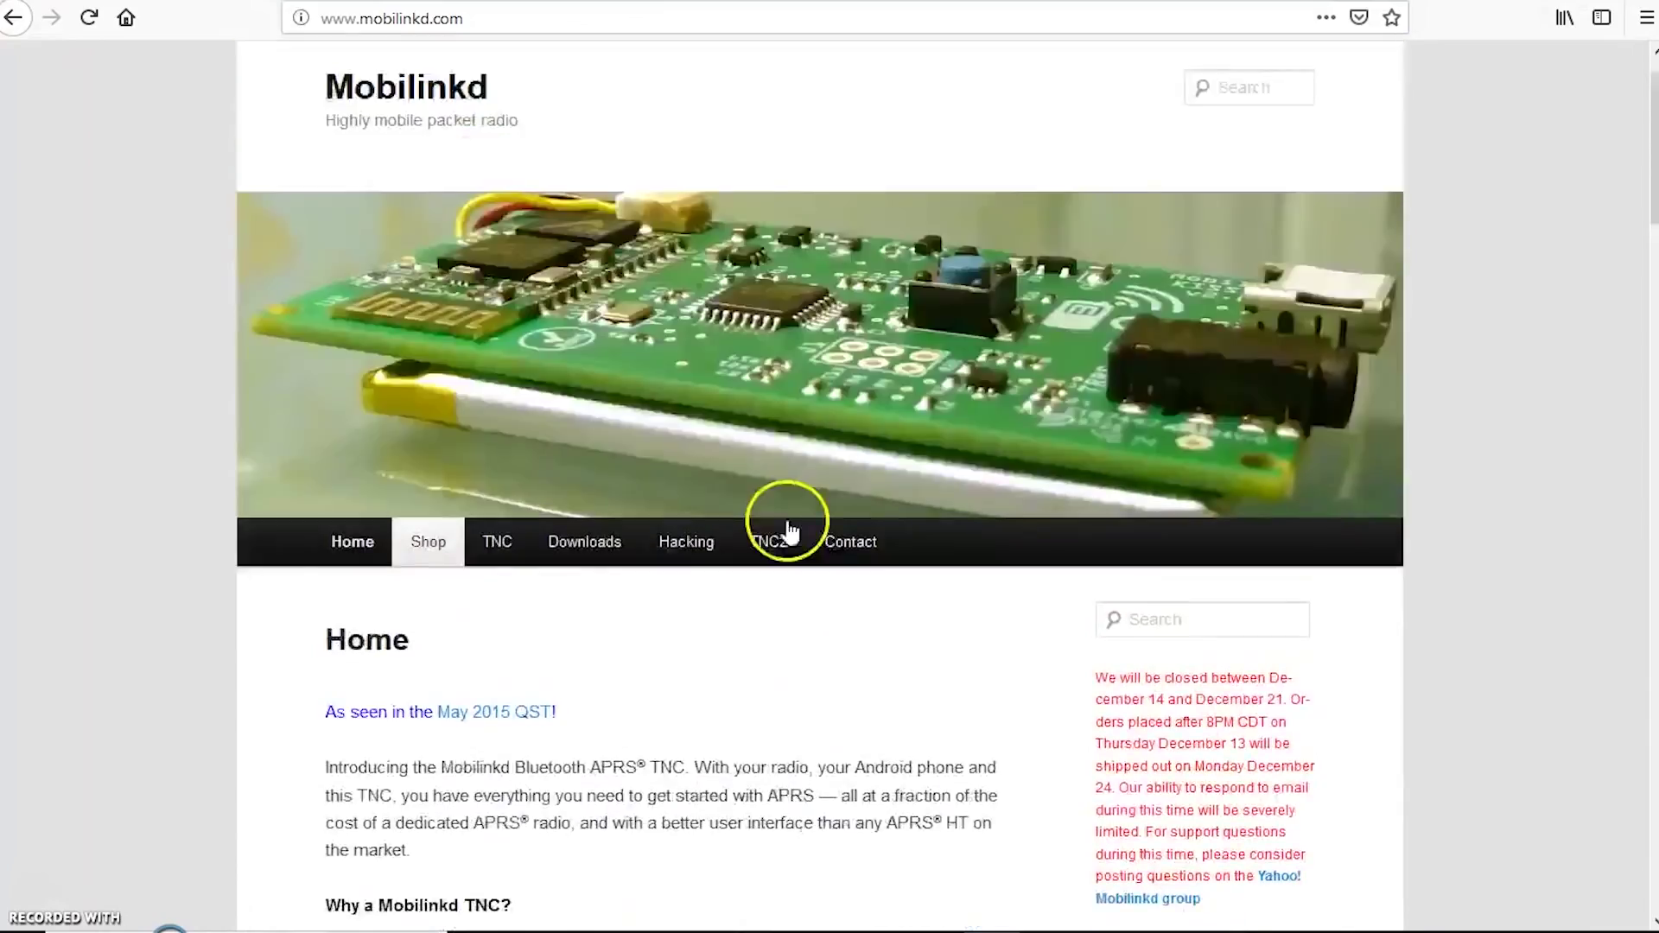